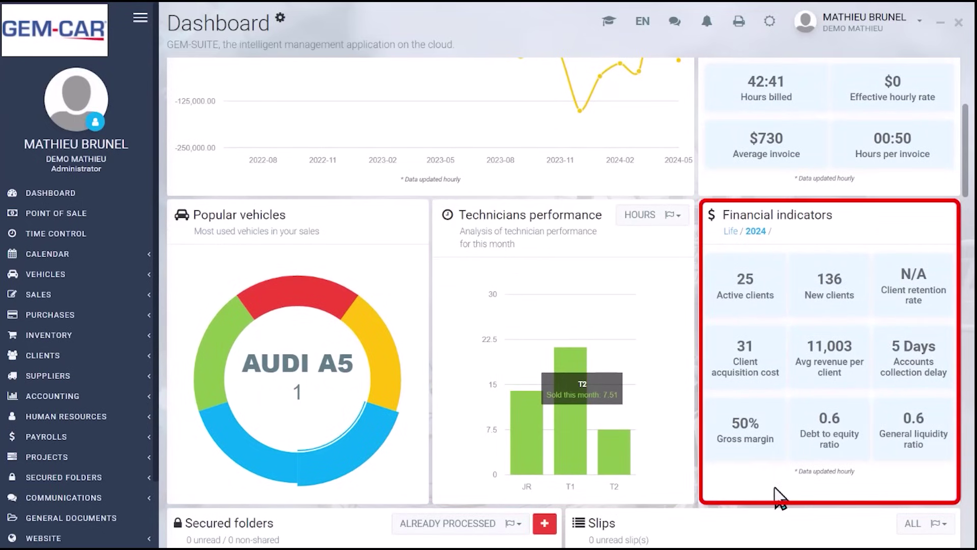
View the receivables and payables aging reports from the dashboard's Account Aging chart and close each one
scroll(774, 486, "down", 10)
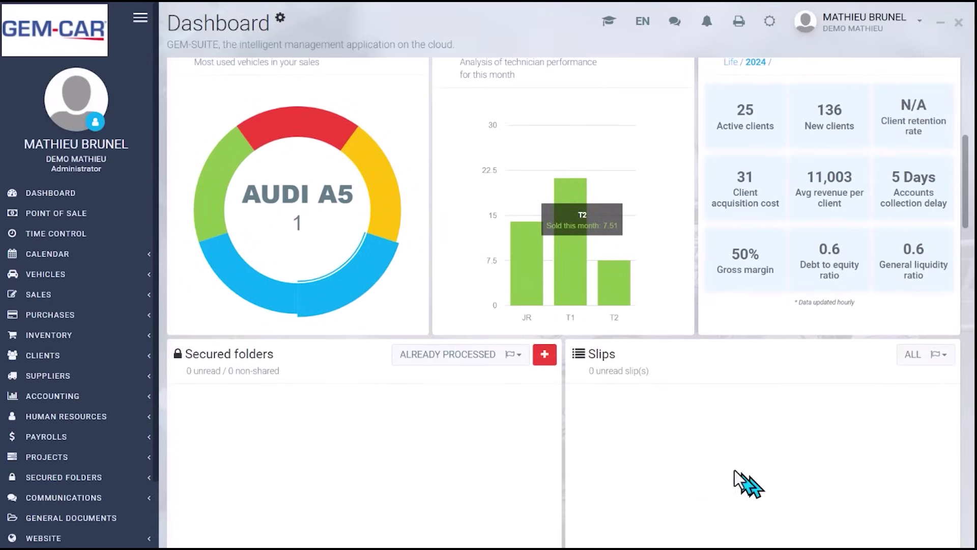
scroll(725, 472, "down", 13)
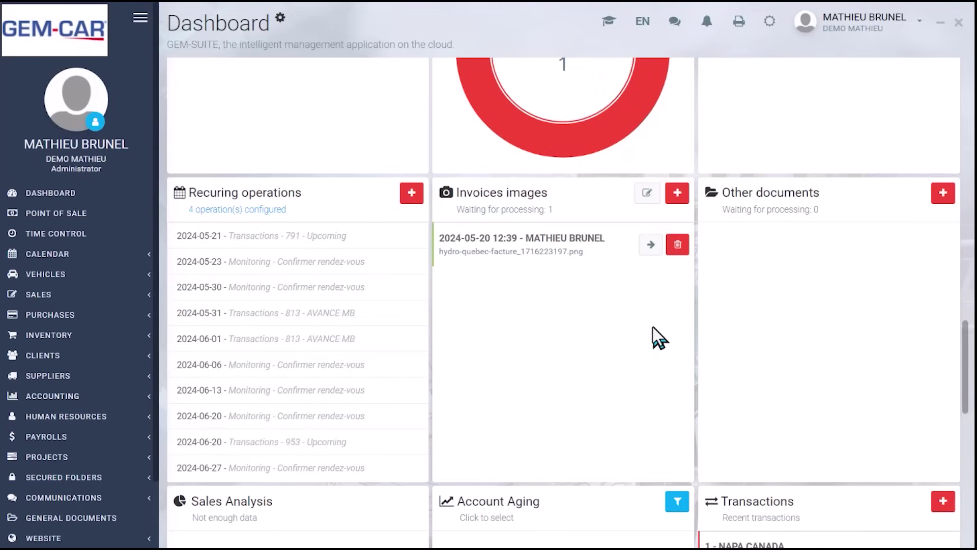
scroll(628, 323, "down", 5)
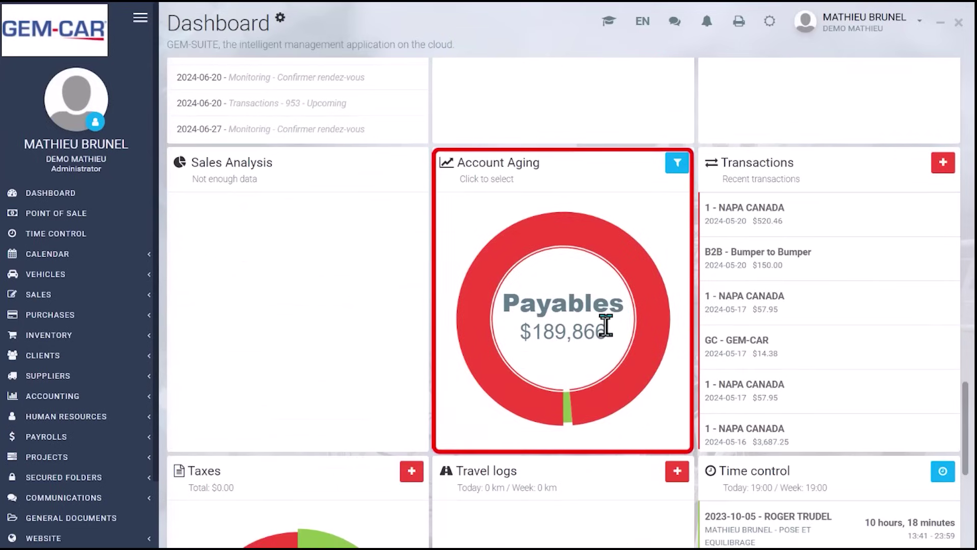
mouse_move(565, 417)
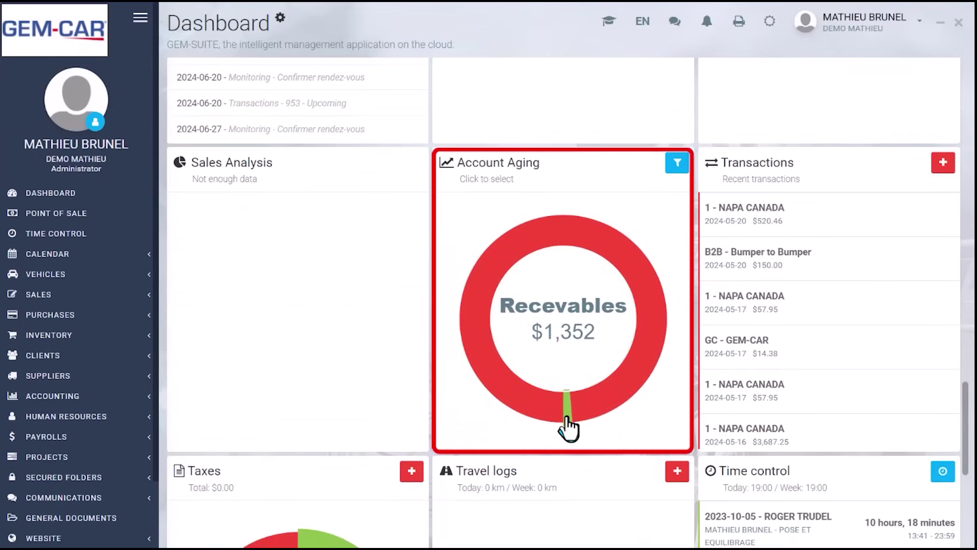
left_click(568, 418)
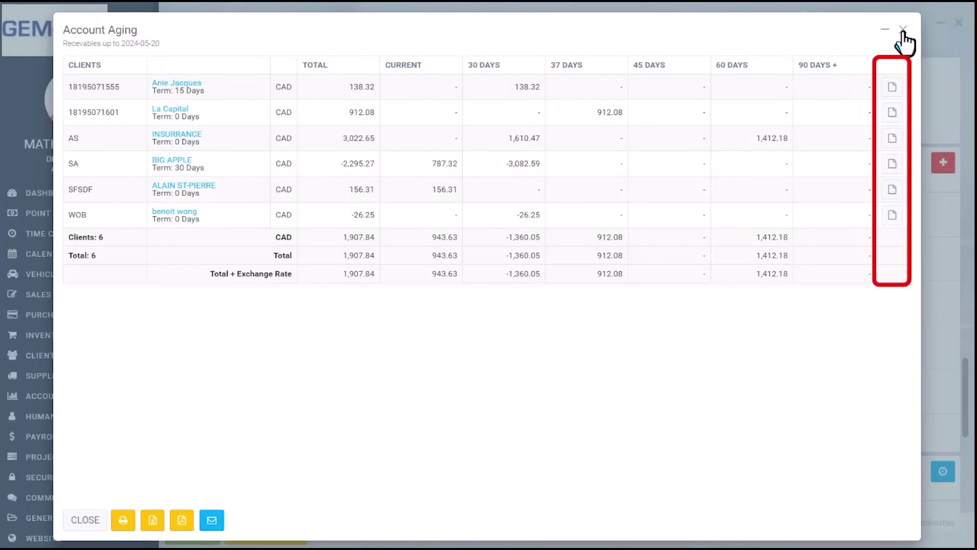
key("Escape")
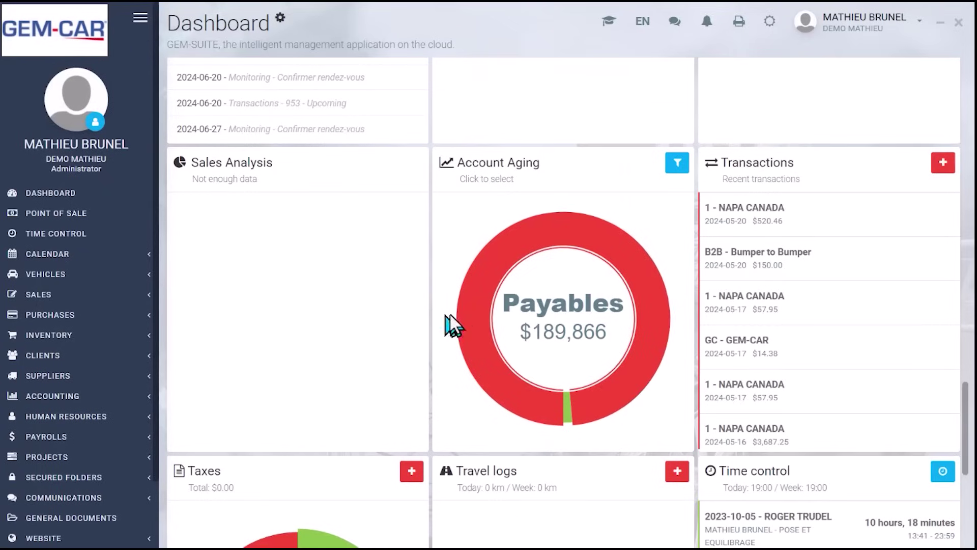
left_click(474, 318)
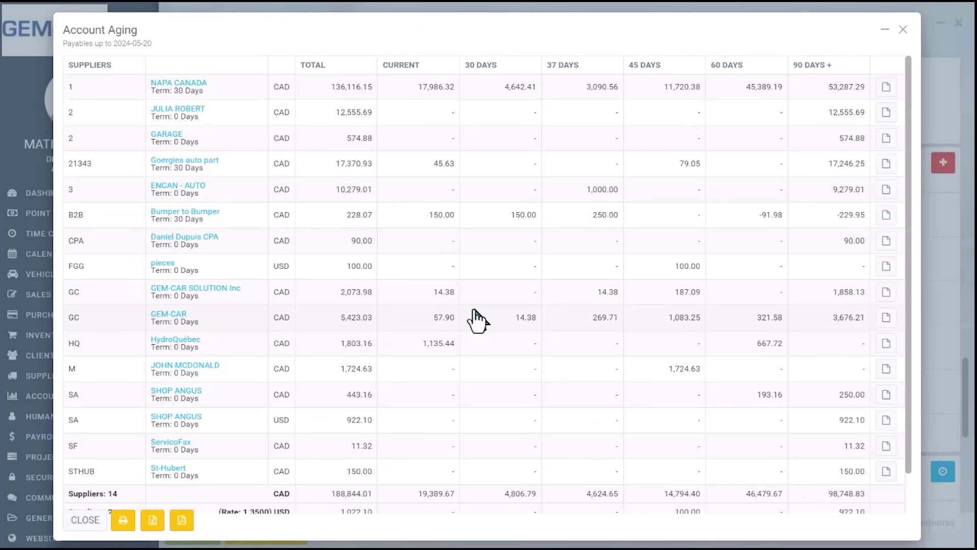
left_click(87, 521)
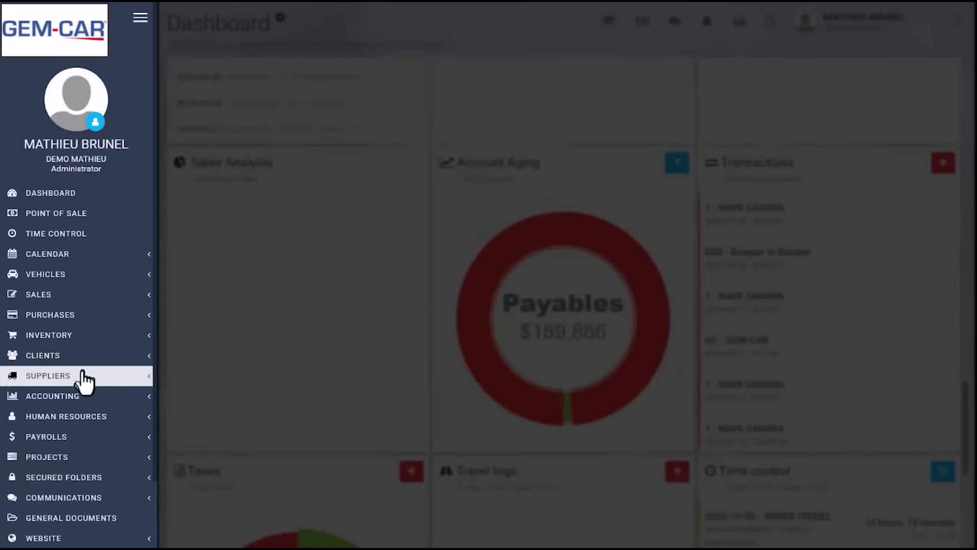
left_click(87, 397)
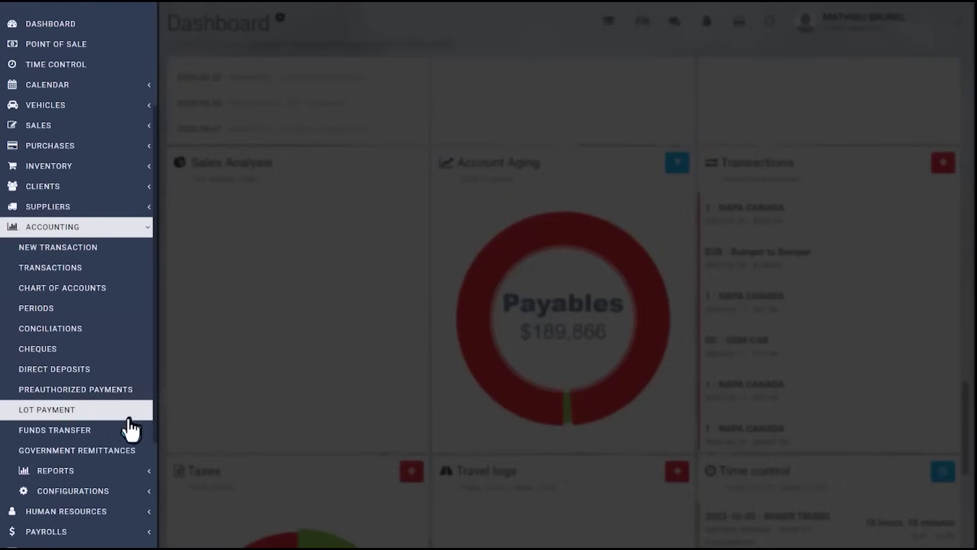
scroll(122, 427, "down", 2)
left_click(110, 430)
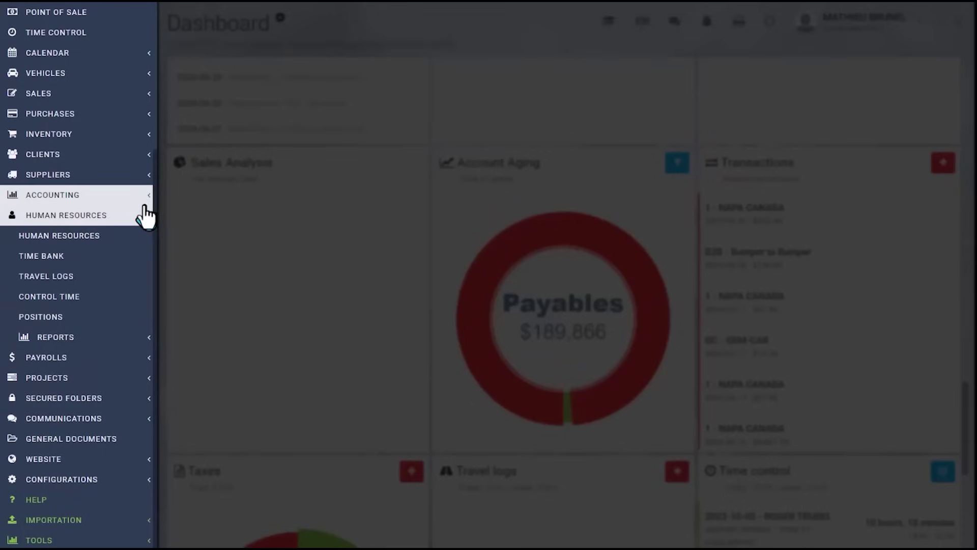
scroll(174, 218, "up", 5)
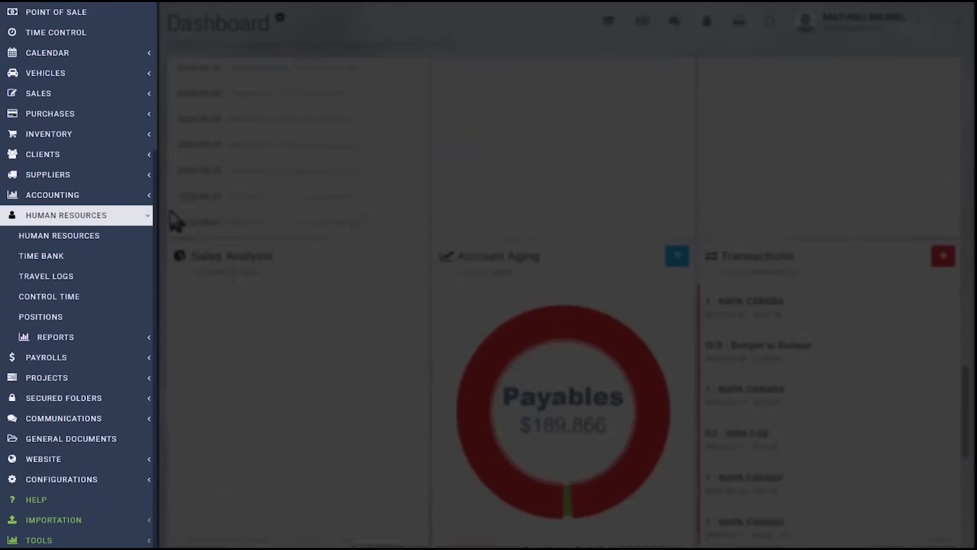
scroll(61, 159, "up", 3)
Return to the dashboard and open a new point of sale estimate
left_click(95, 161)
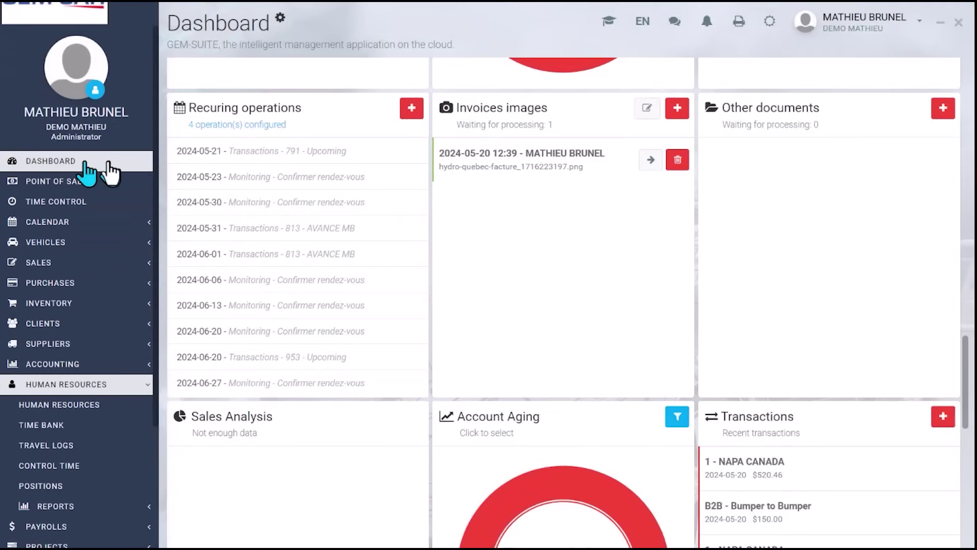
scroll(447, 174, "up", 15)
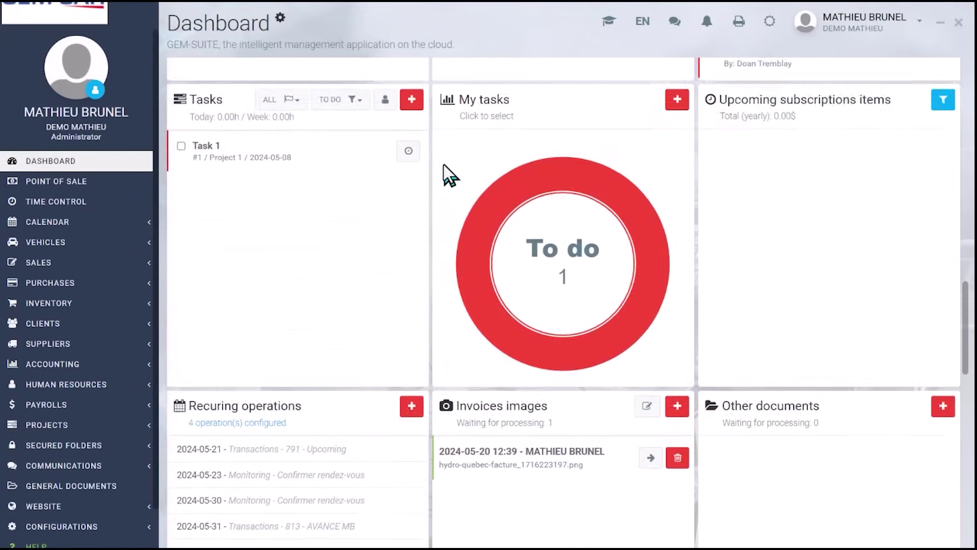
scroll(434, 183, "up", 5)
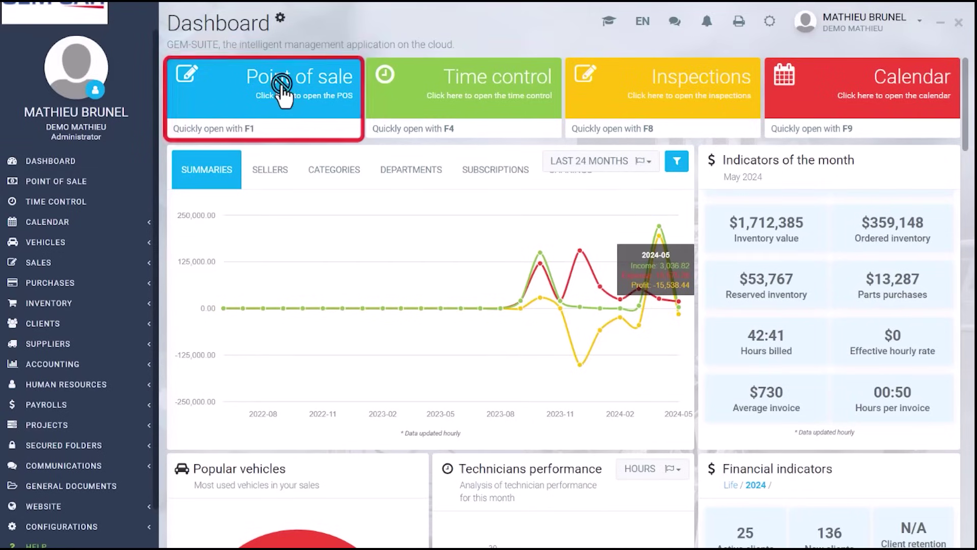
left_click(285, 96)
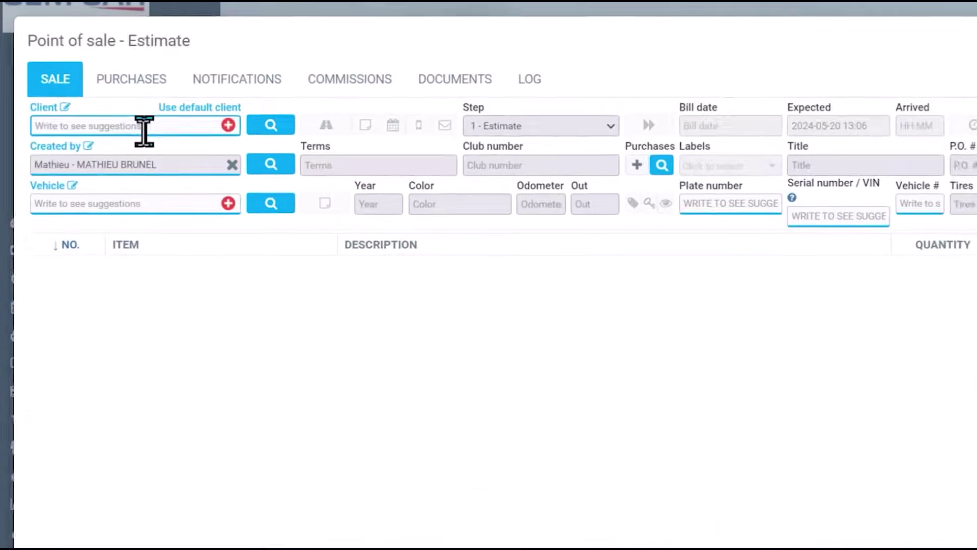
Assign client SA - BIG APPLE and its 2004 CHEVROLET Aveo to the estimate, declining to display the unfinished sales
type("AP")
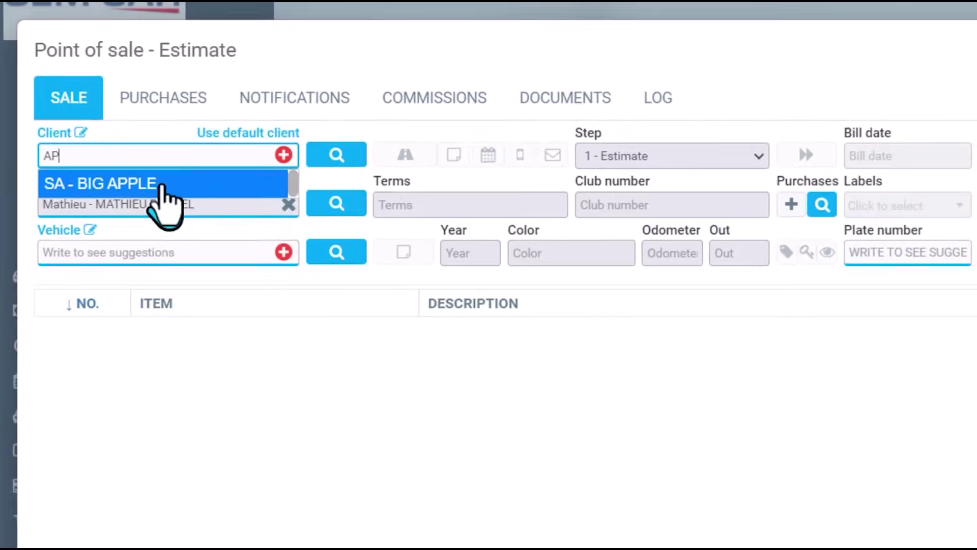
left_click(95, 109)
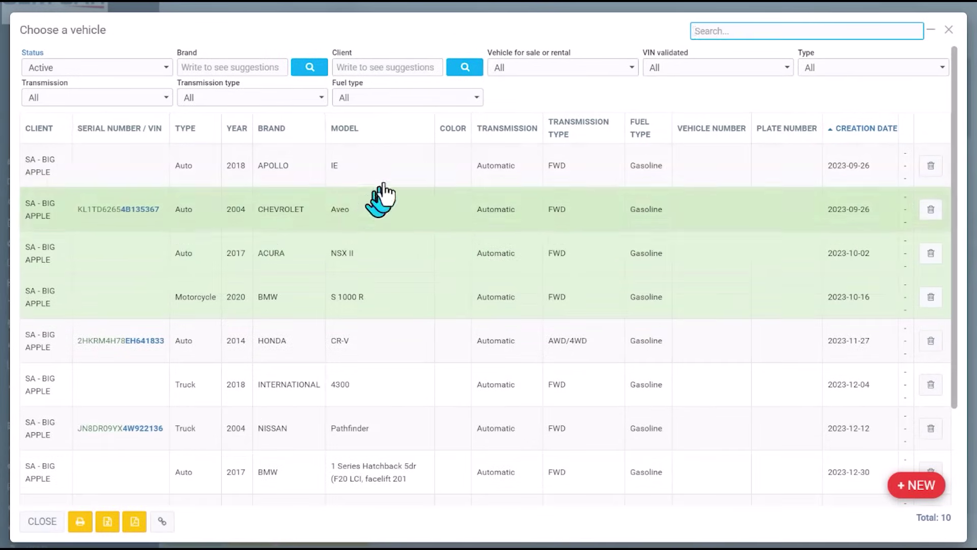
left_click(383, 224)
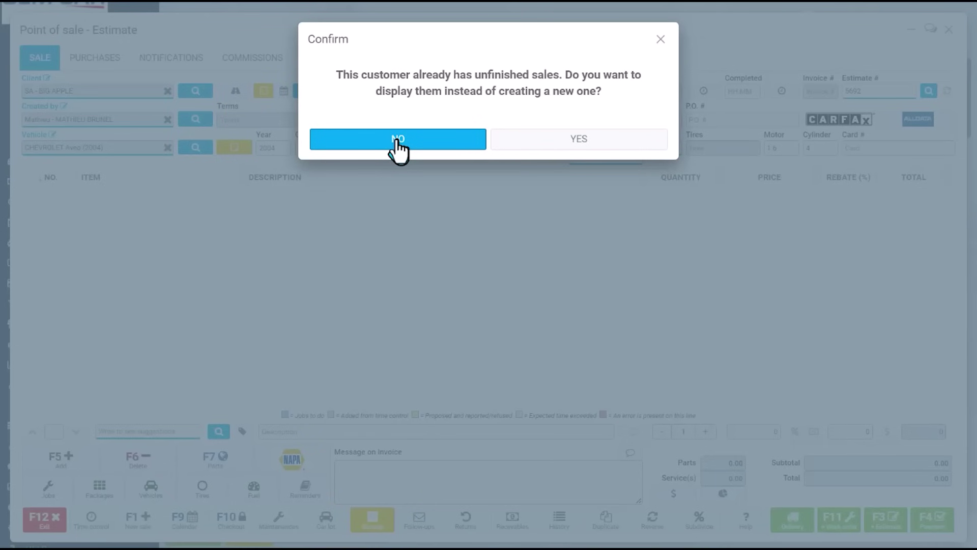
left_click(397, 142)
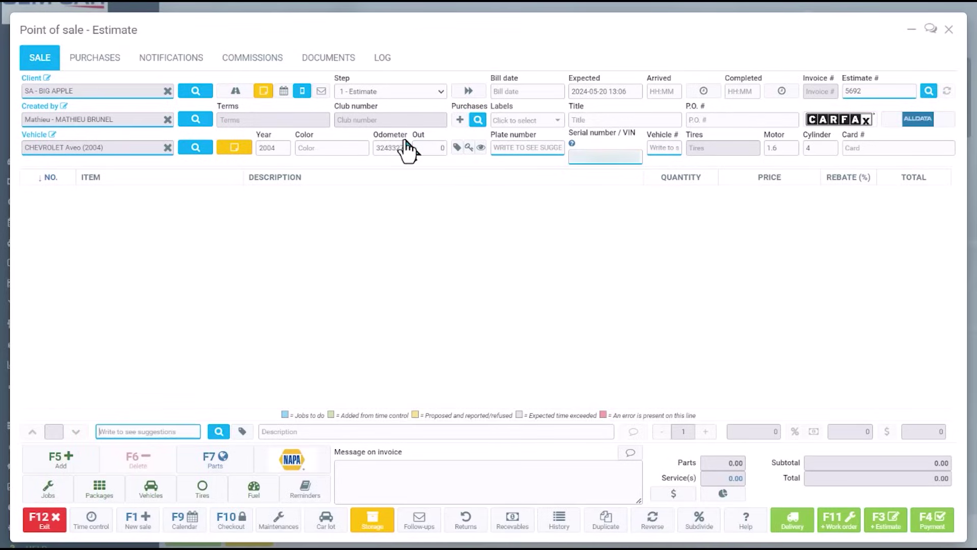
Add the CH oil change and inspection job package to the estimate
type("CH - VIDANGE D'HUILE ET INSP")
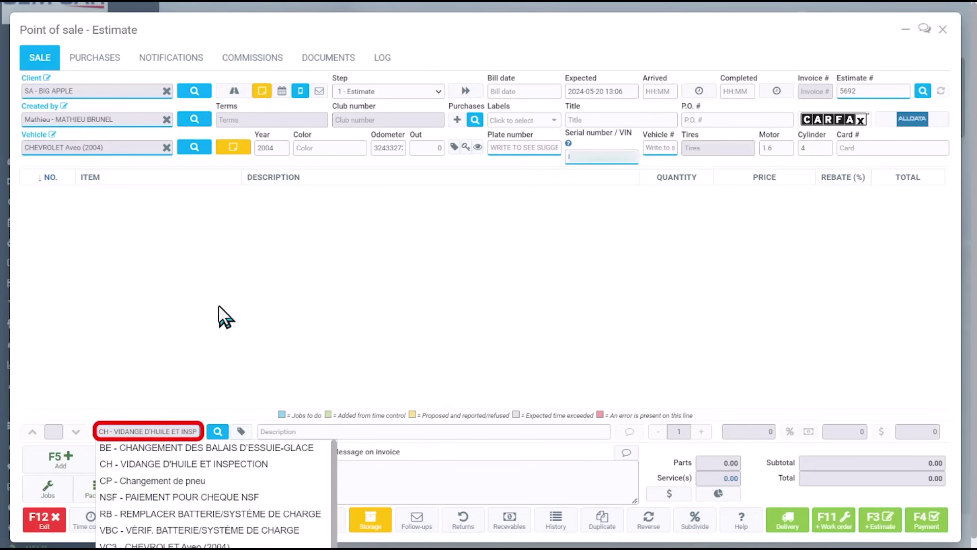
key("Return")
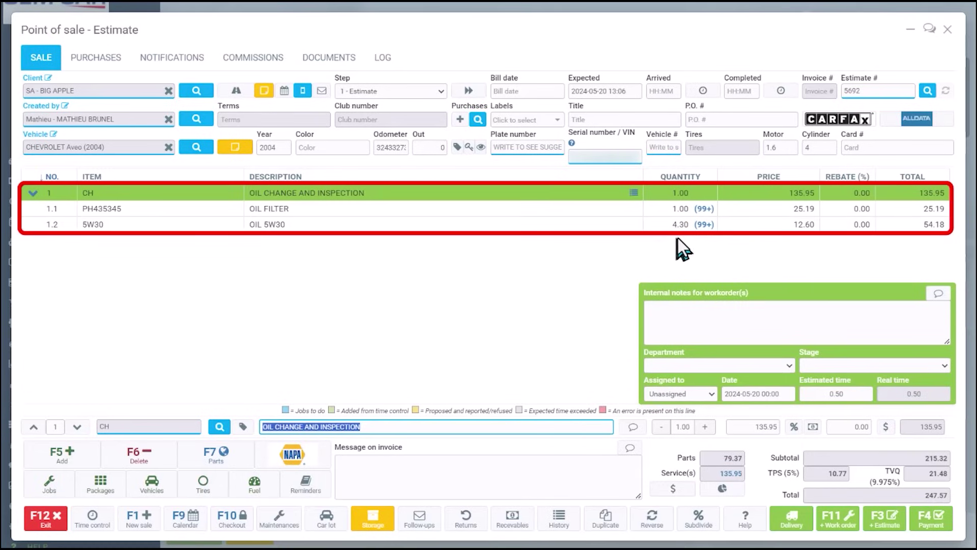
mouse_move(711, 208)
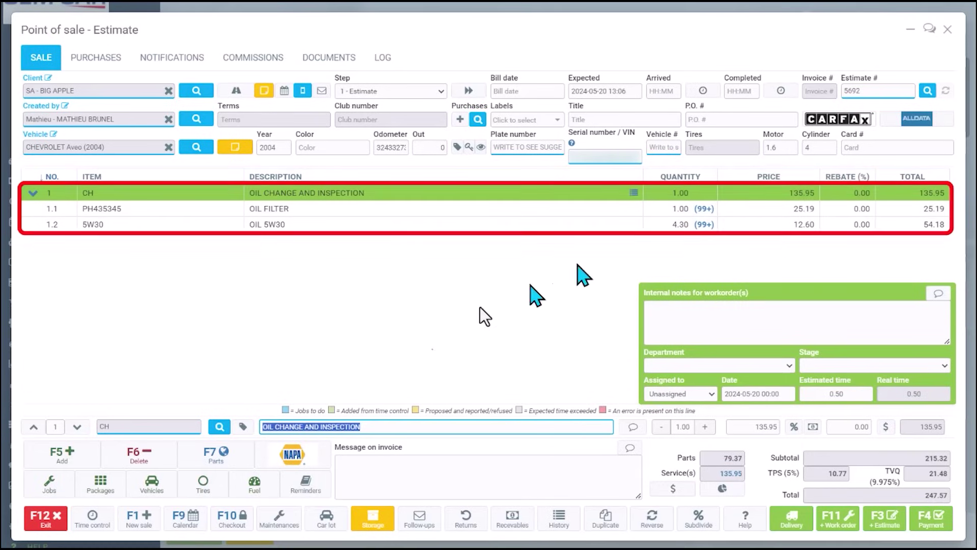
left_click(80, 465)
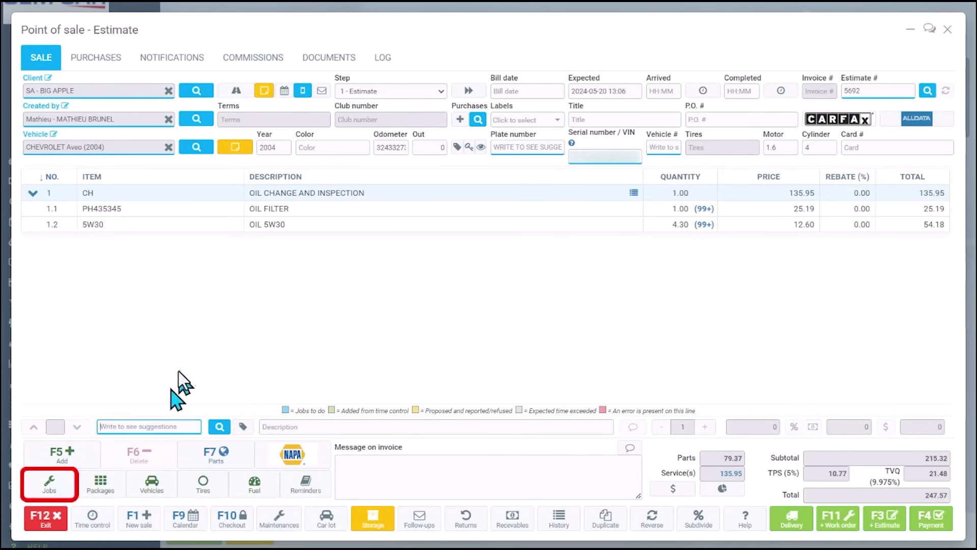
Add the jobs INSPECTION 42 POINTS, INSTALLATION AND BALANCING, REPLACING FRONT BRAKES and REPLACE to the estimate from the job list
key("Return")
left_click(258, 224)
left_click(240, 253)
left_click(219, 279)
left_click(176, 310)
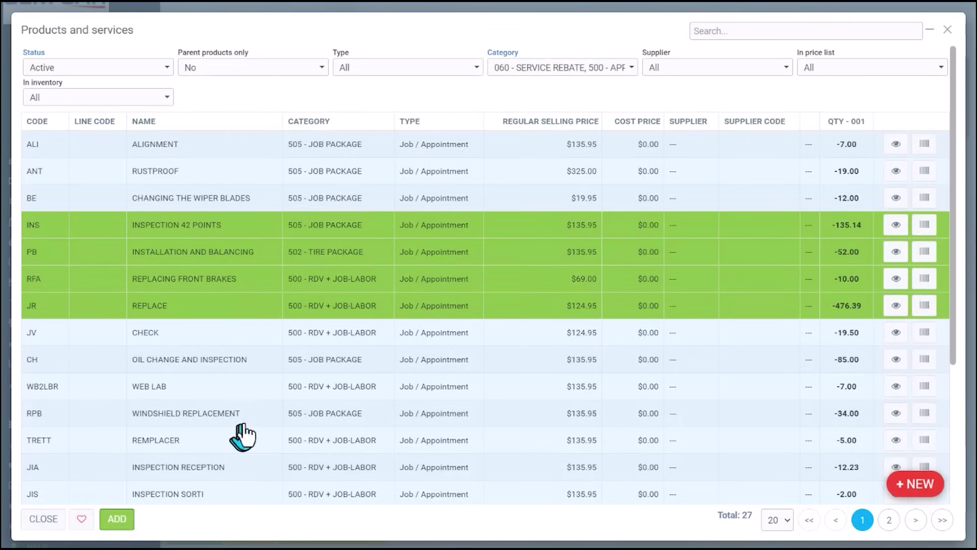
double_click(243, 360)
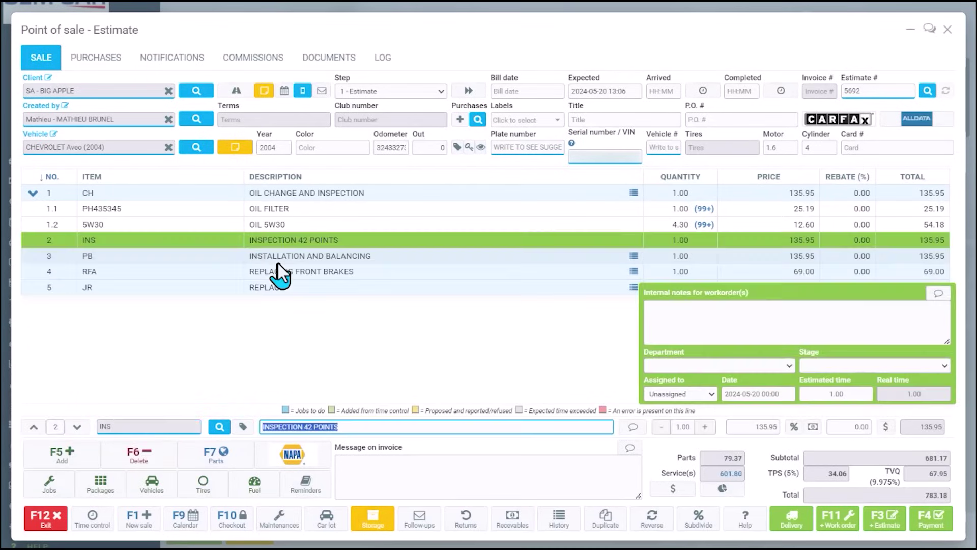
Create part 54765HDGH, described as BOLT with a cost of 0.25, and add it under the 42-point inspection job
left_click(71, 468)
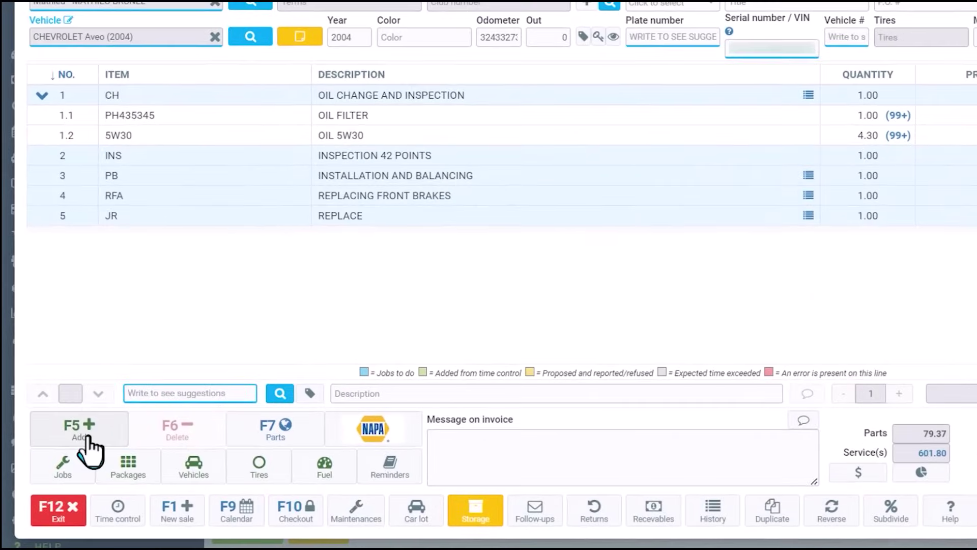
type("547")
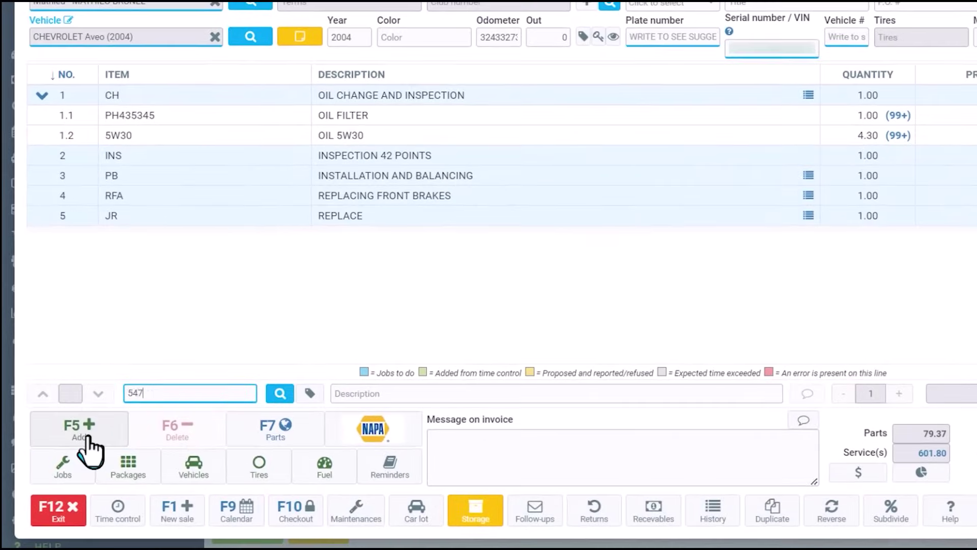
type("65HDGH")
key("Return")
key("Tab")
key("Tab")
type("BOL")
key("BackSpace")
key("BackSpace")
type("OLT")
key("Tab")
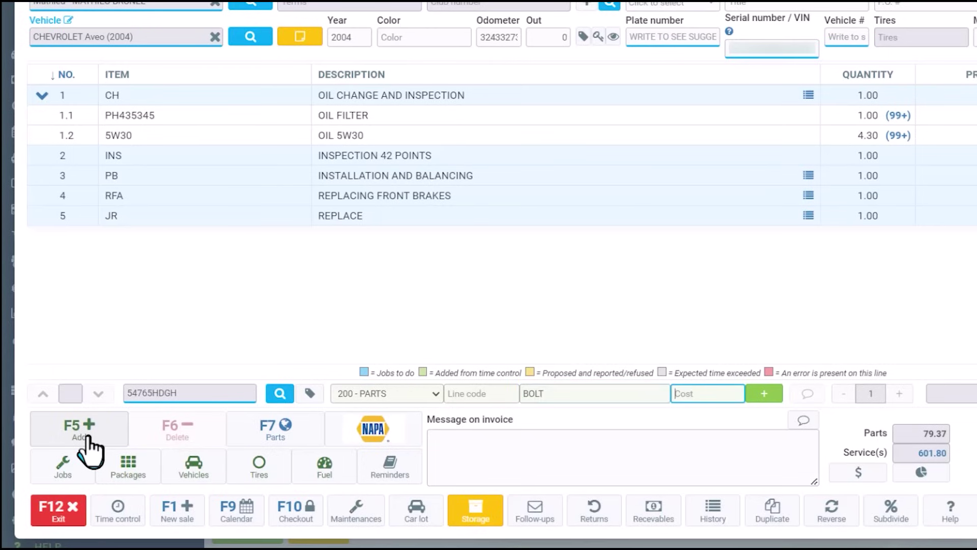
type("0.25")
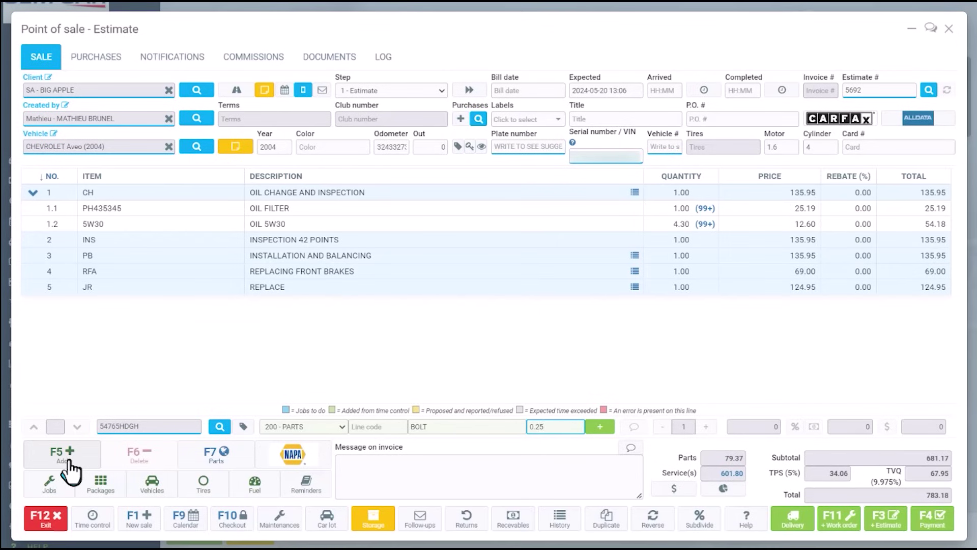
left_click(71, 466)
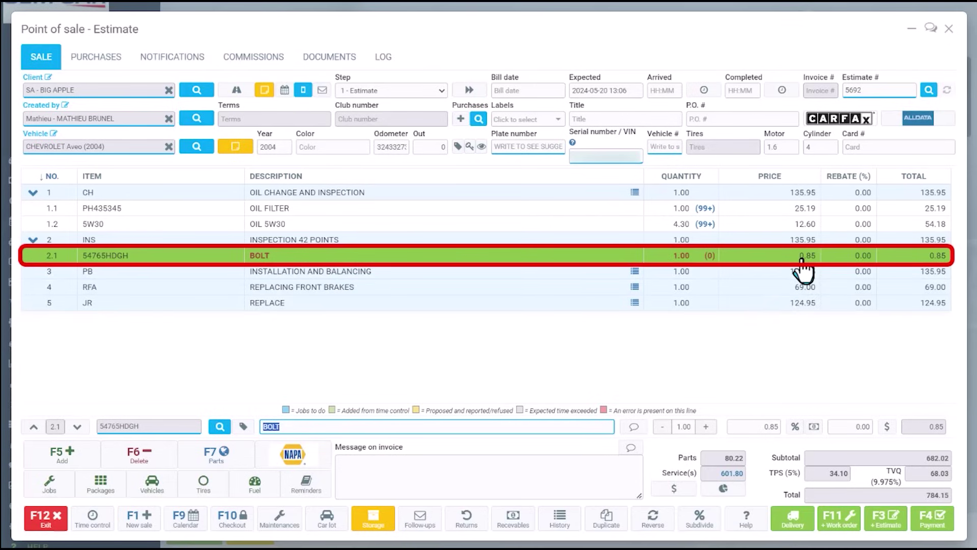
left_click(65, 460)
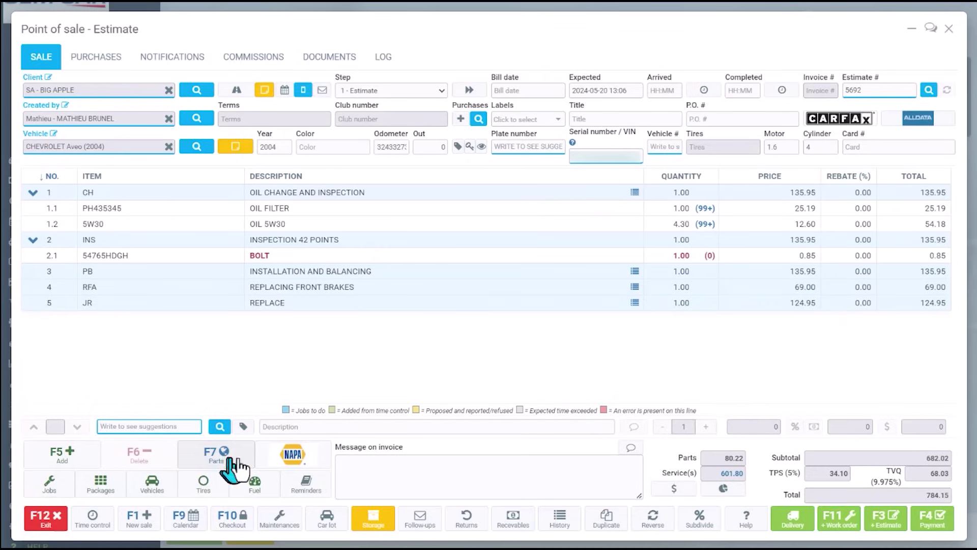
Look through the supplier sites in the Internet Catalog and close it
left_click(209, 464)
scroll(618, 184, "down", 5)
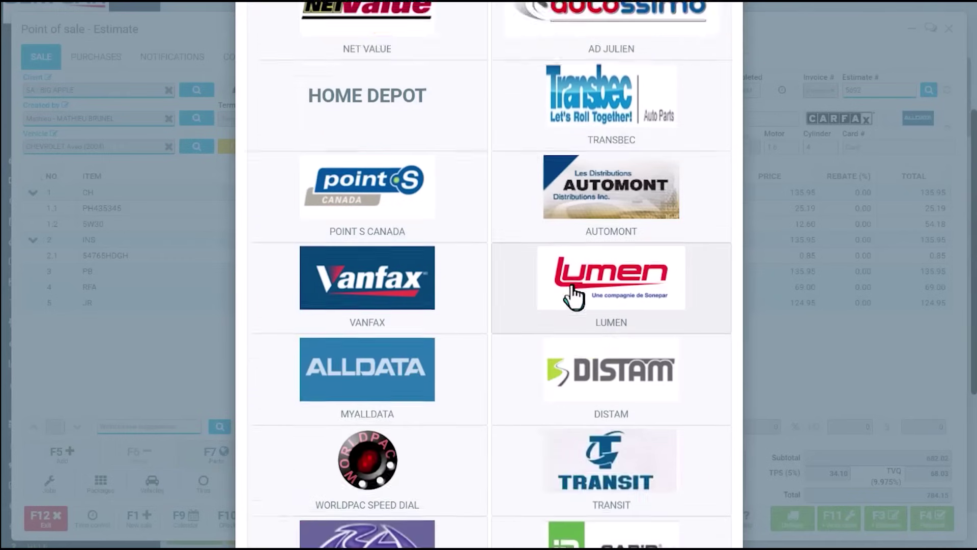
scroll(585, 305, "up", 5)
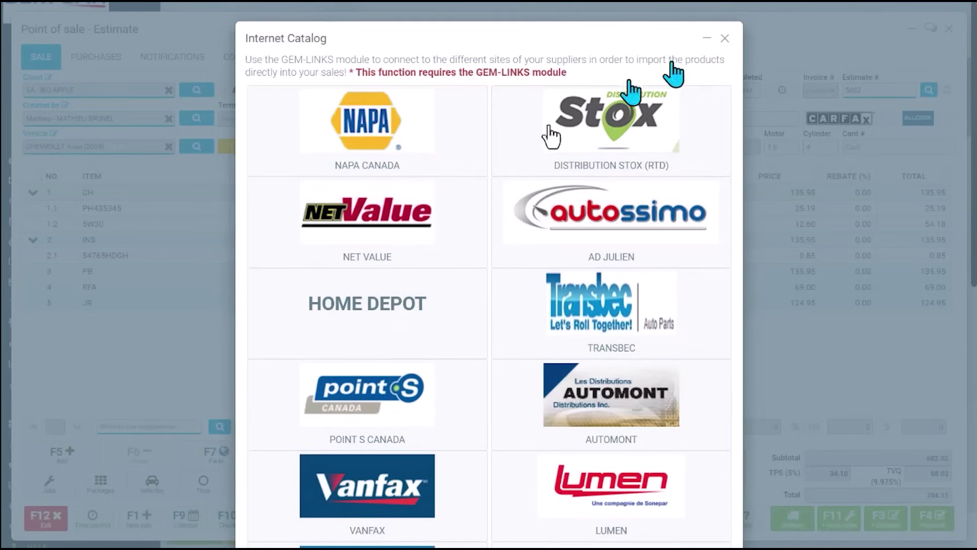
key("Escape")
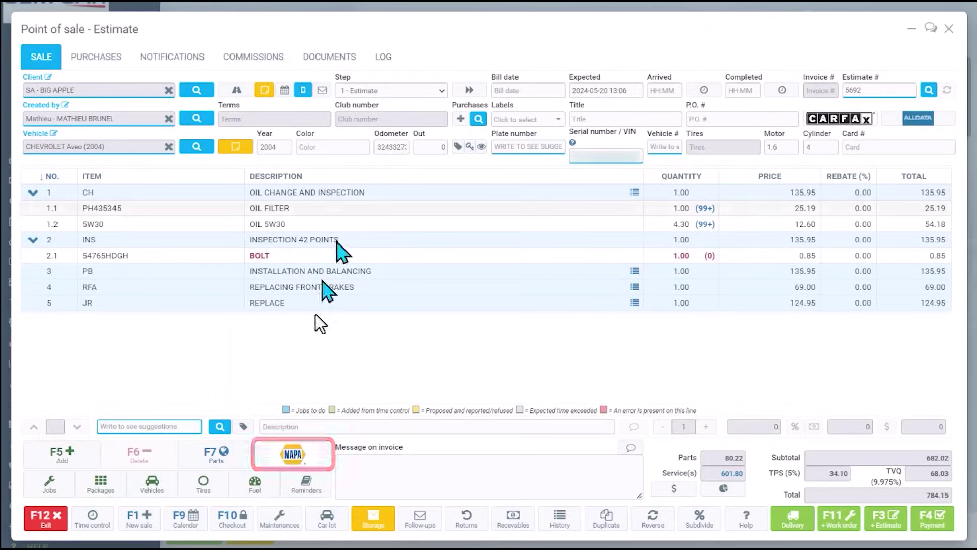
Open the NAPA PROLink catalog from the estimate, log in with the saved credentials and search for Front Pads
left_click(288, 458)
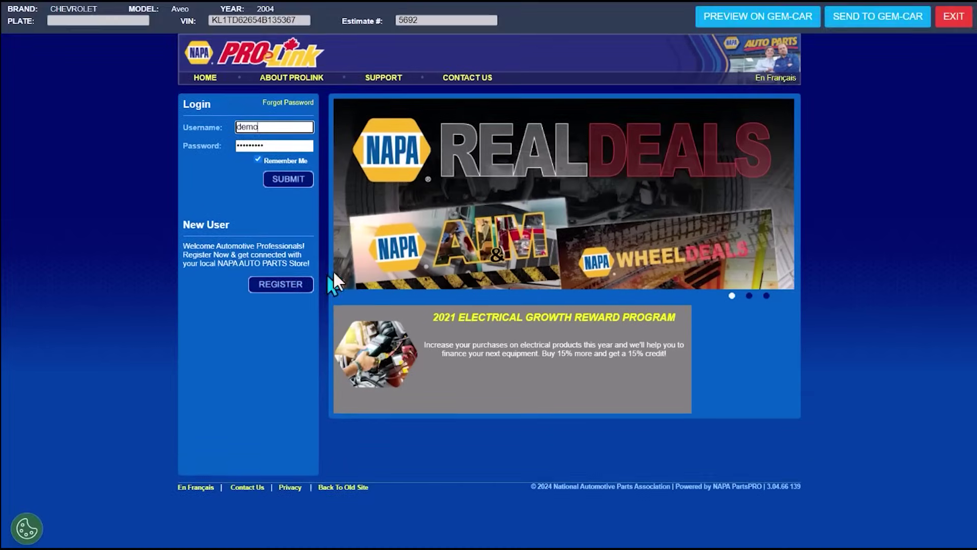
key("Return")
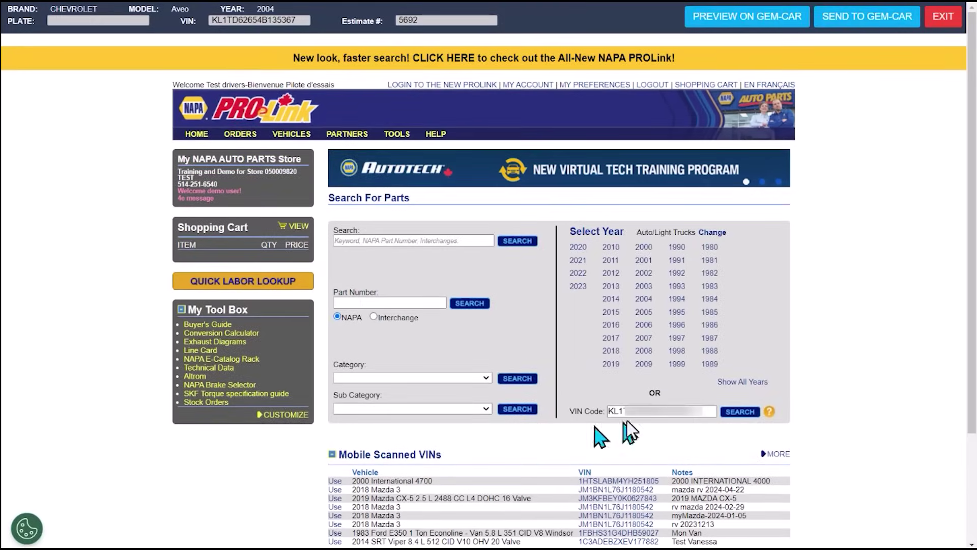
scroll(611, 427, "down", 3)
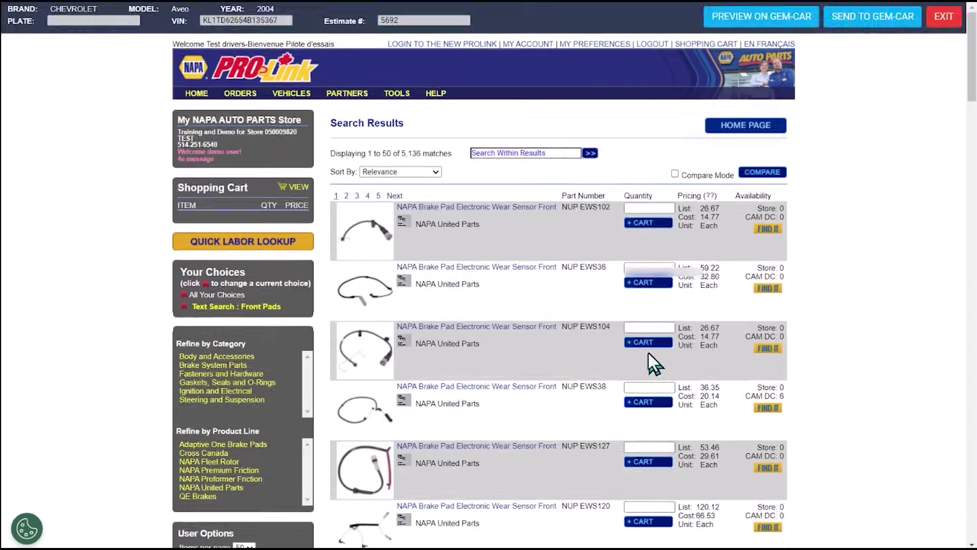
Add 3 of brake pad wear sensor EWS38 and 7 of EWS127 to the cart and send them to the estimate
left_click(642, 387)
type("3")
left_click(649, 402)
left_click(647, 447)
type("7")
left_click(642, 462)
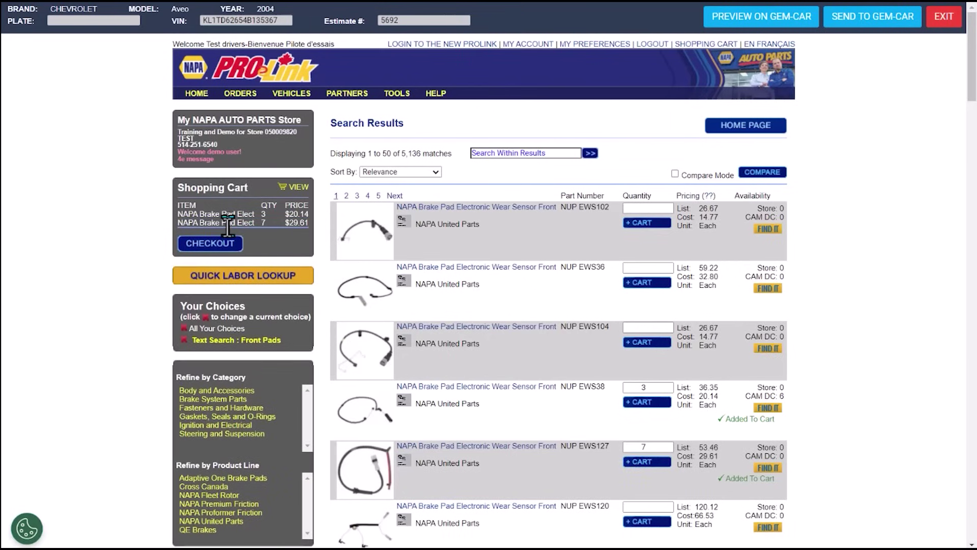
left_click(840, 28)
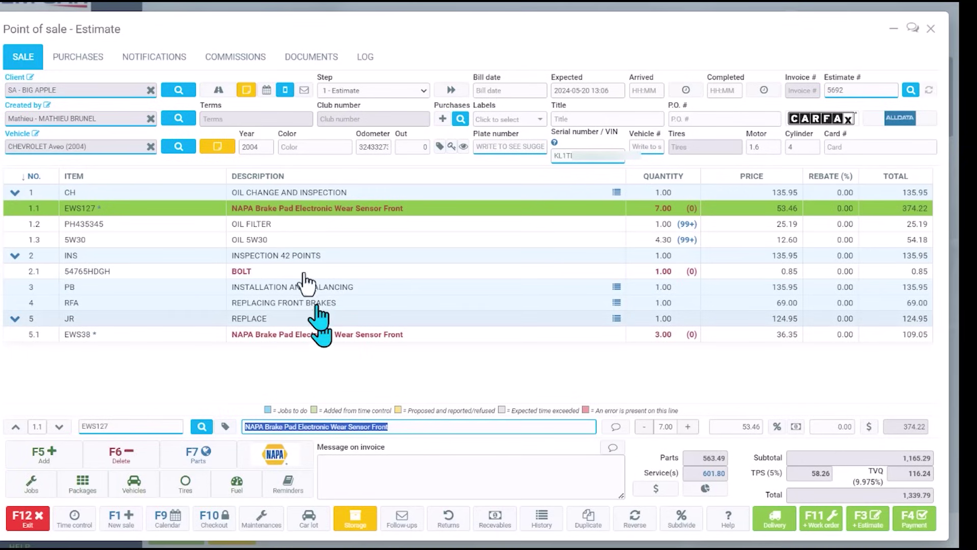
Move part EWS127 from the oil change job to the REPLACE job, below EWS38
left_click_drag(279, 209, 273, 343)
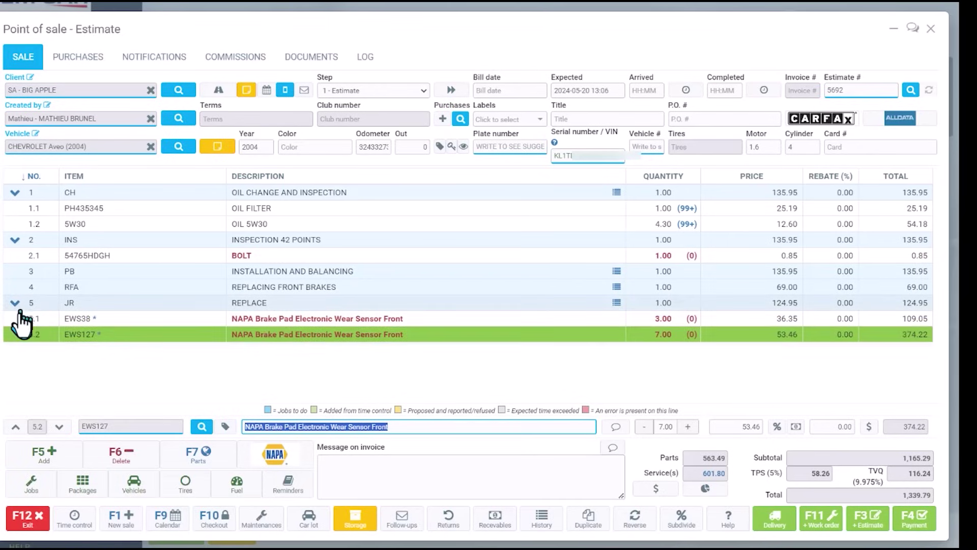
left_click(18, 304)
left_click(16, 305)
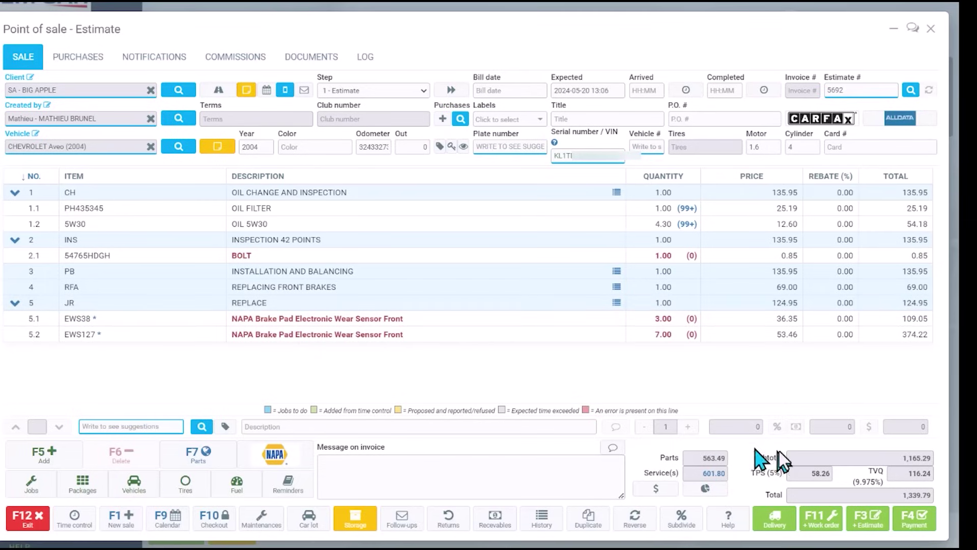
Generate the estimate document in 8.5 X 11 format, sign it immediately with a drawn signature and submit it
left_click(870, 529)
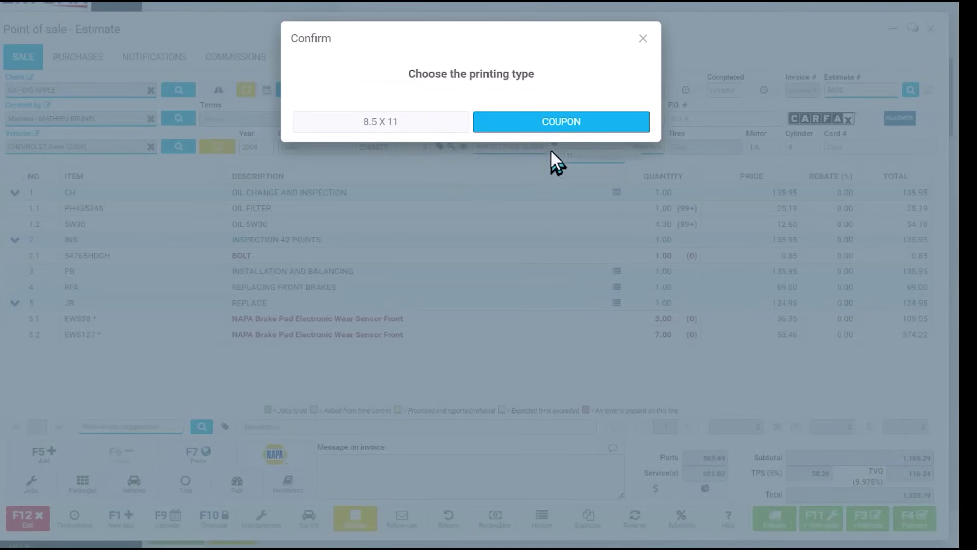
left_click(405, 130)
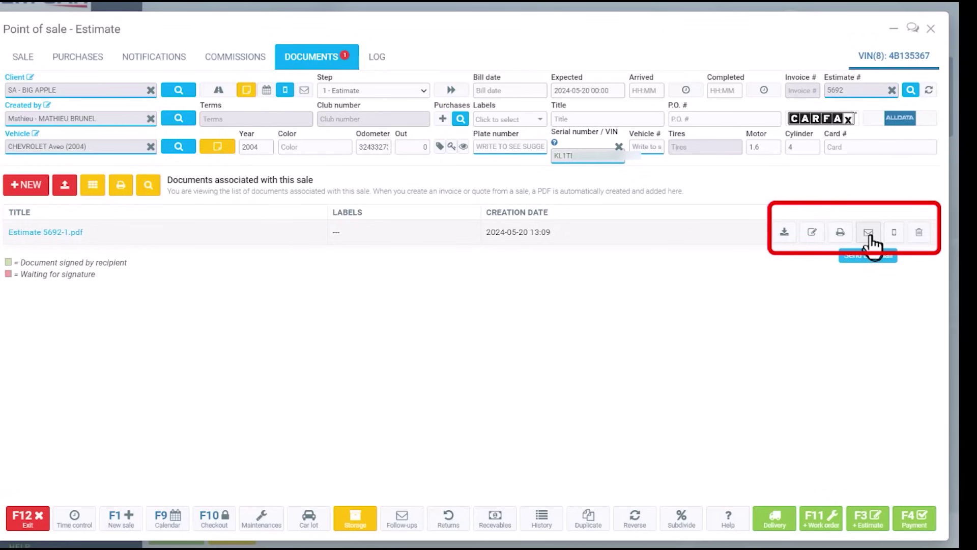
left_click(812, 233)
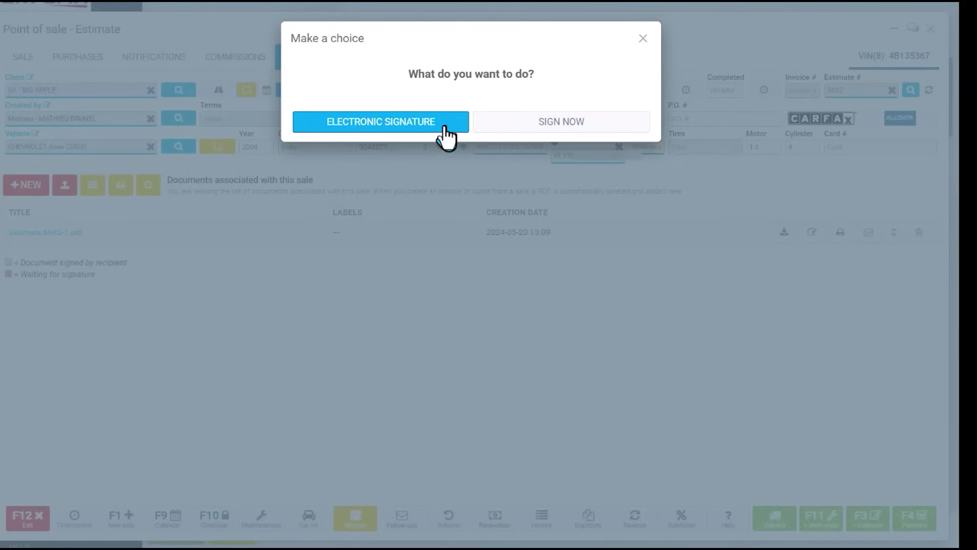
left_click(529, 125)
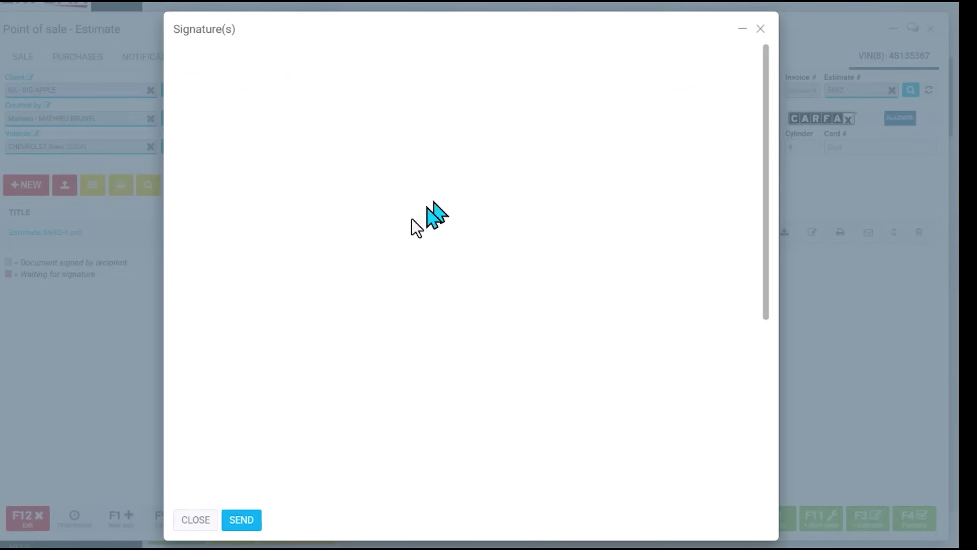
scroll(387, 323, "down", 1)
scroll(369, 328, "down", 6)
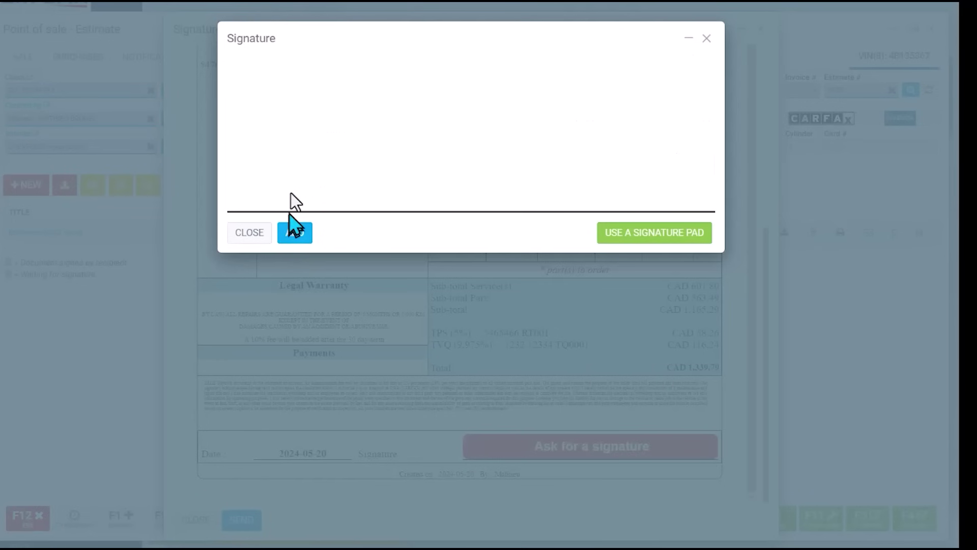
mouse_move(287, 125)
left_mouse_down()
mouse_move(329, 166)
mouse_move(526, 155)
left_mouse_up()
left_click(305, 234)
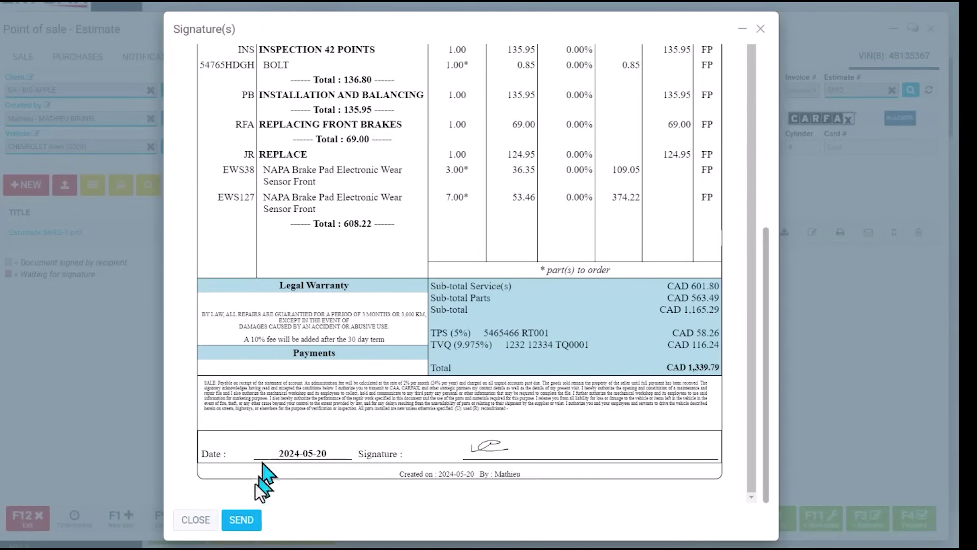
left_click(241, 519)
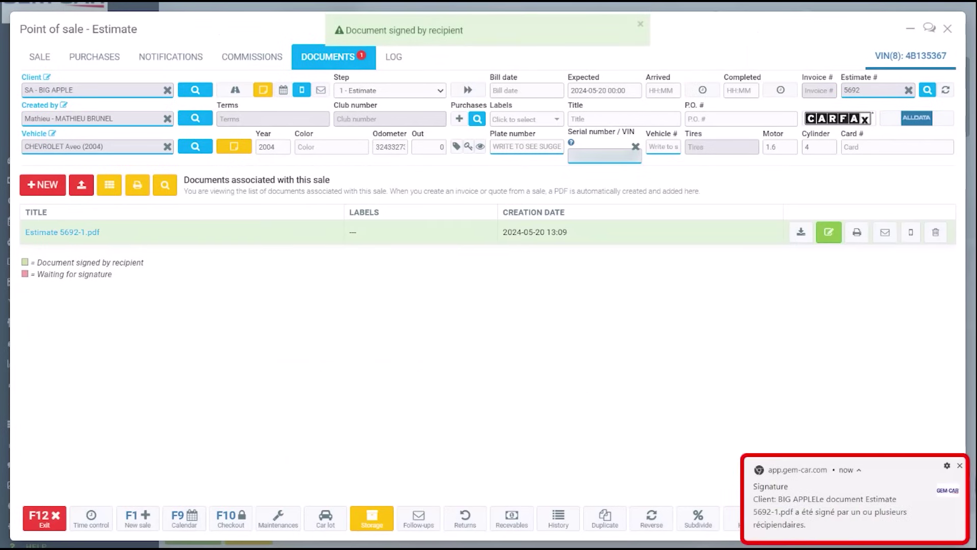
left_click(960, 466)
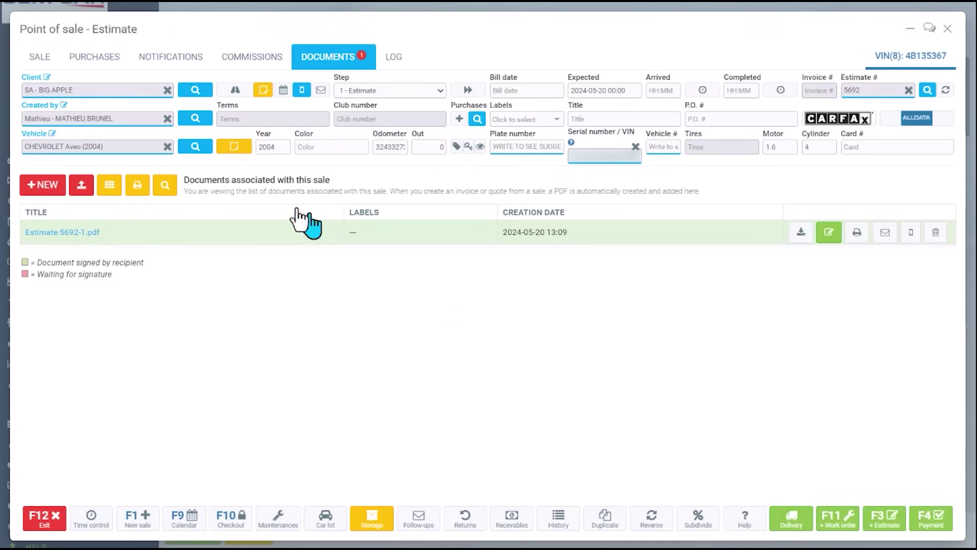
Schedule all of this sale's jobs in the technician bay beside OPEN, starting at 10:15 on 2024-05-20, and return to the estimate
left_click(40, 57)
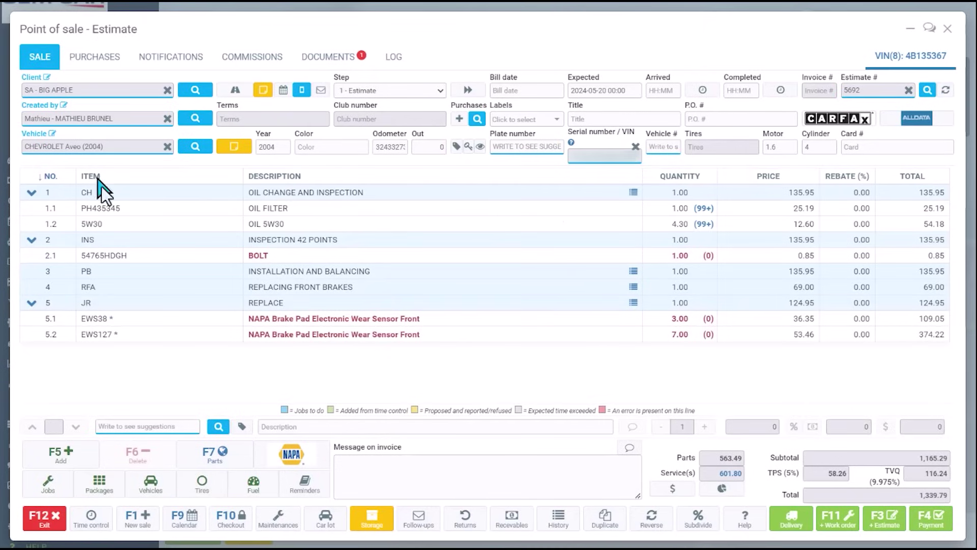
left_click(188, 520)
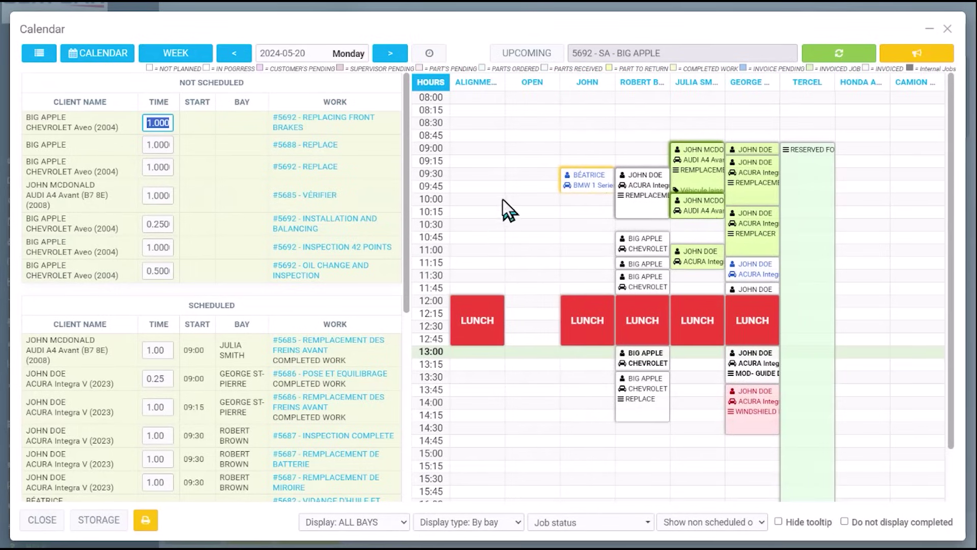
left_click(582, 211)
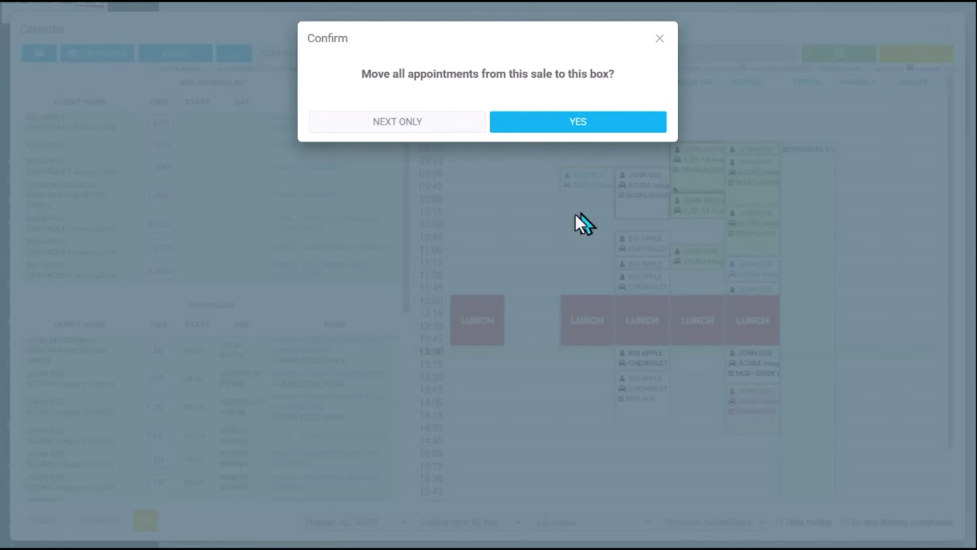
left_click(574, 130)
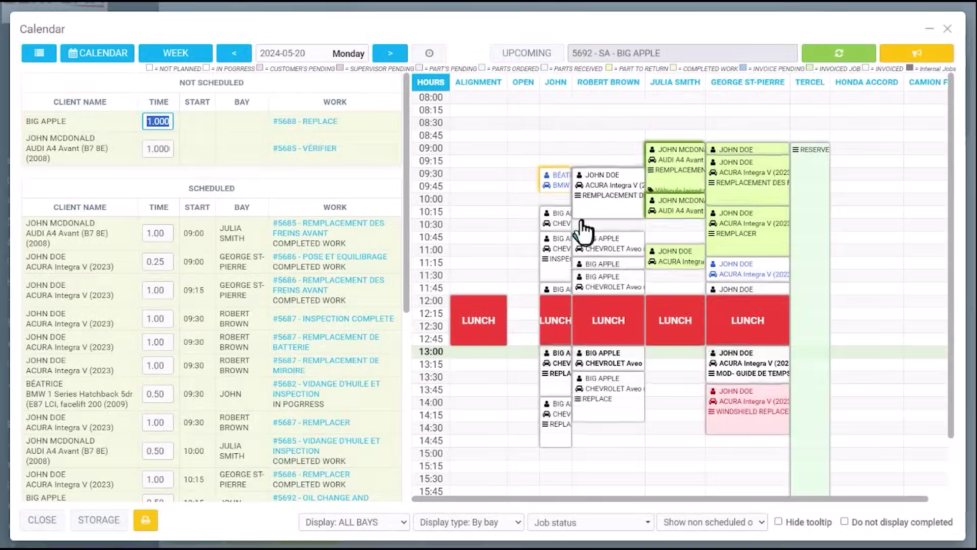
mouse_move(560, 226)
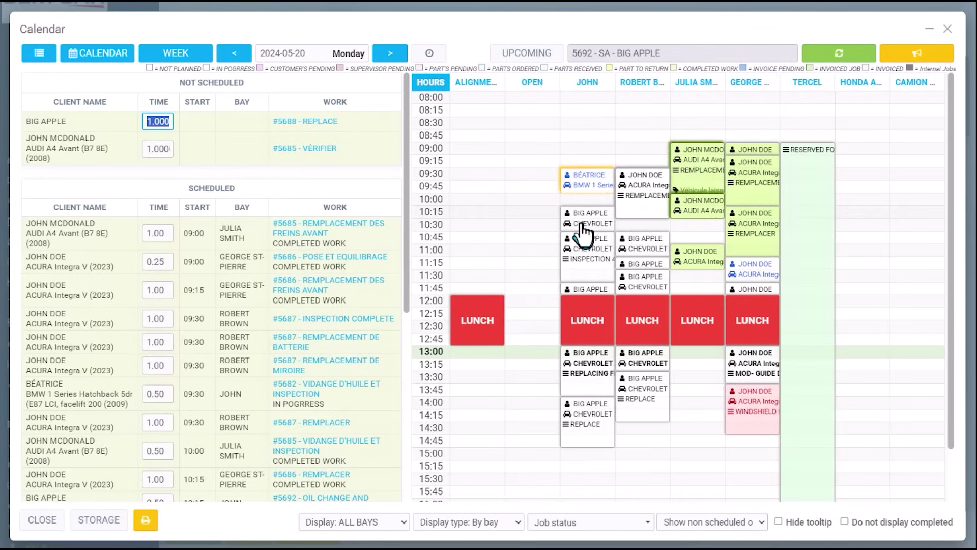
scroll(579, 224, "down", 1)
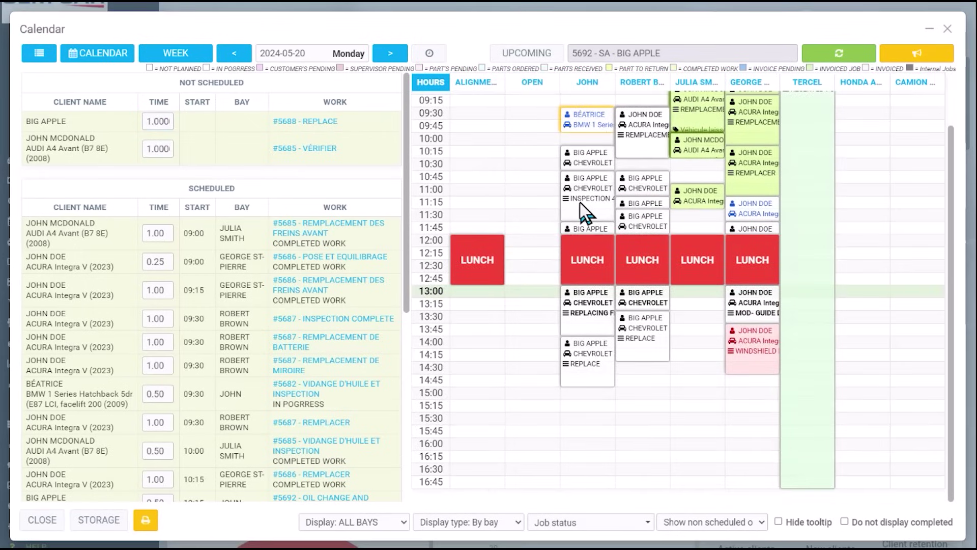
double_click(579, 204)
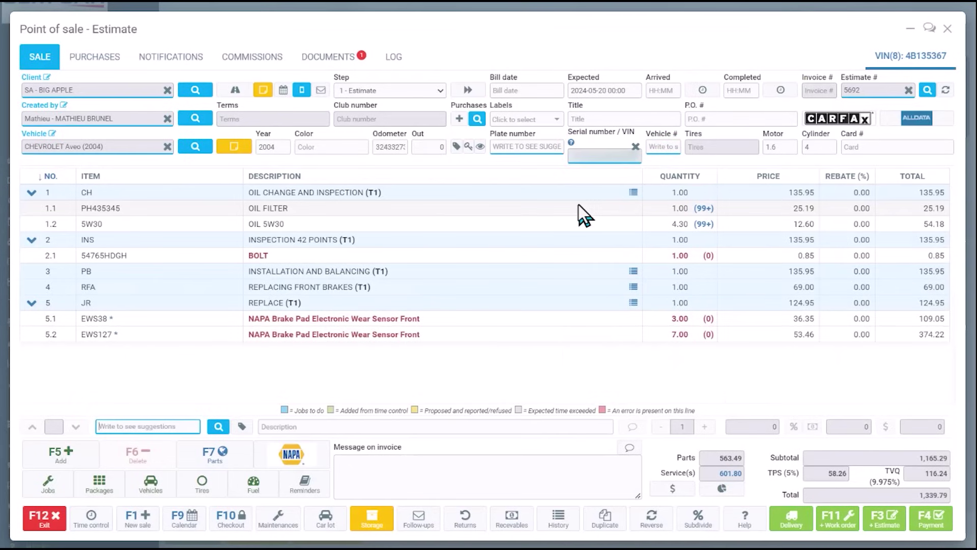
Order the two NAPA wear sensor lines, EWS38 and EWS127, together through GEM-LINKS
left_click(407, 322)
left_click(395, 335, "shift")
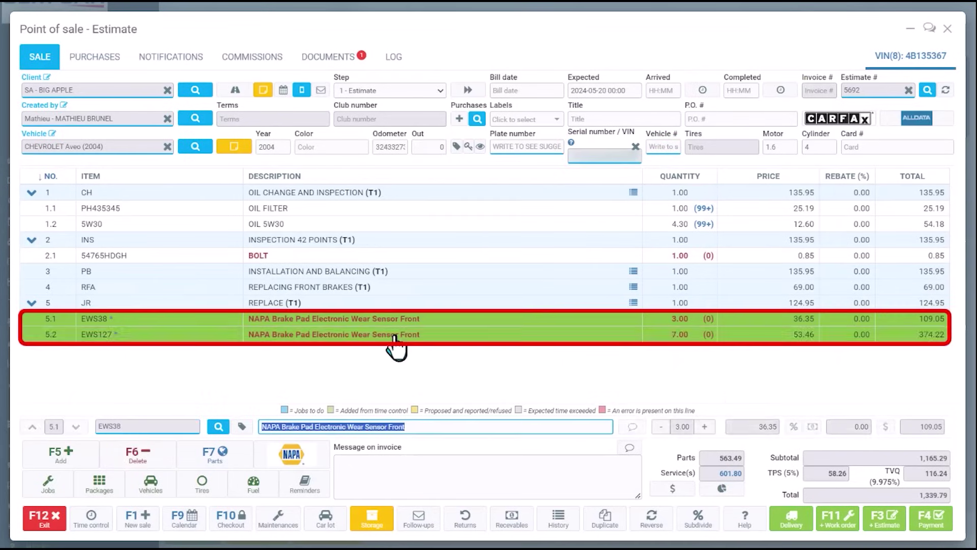
right_click(397, 342)
mouse_move(421, 346)
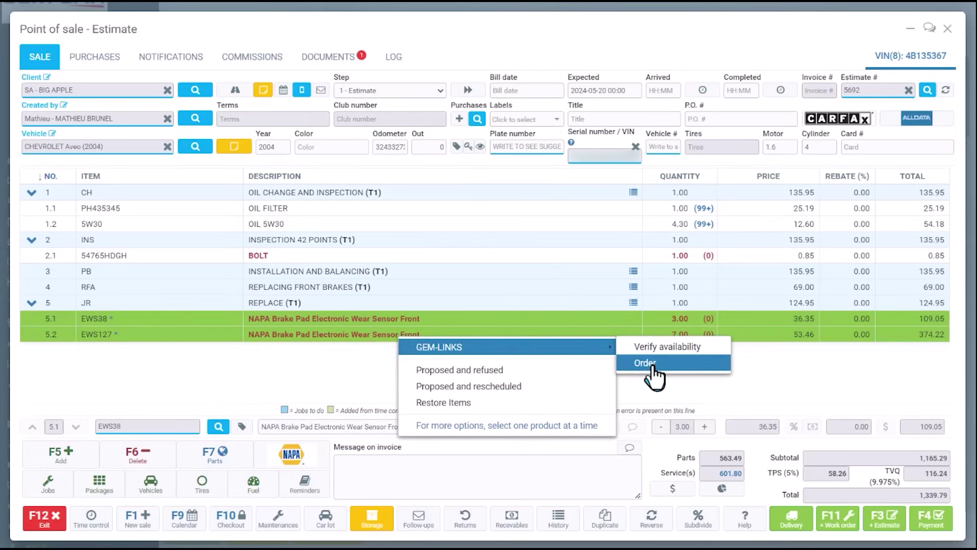
left_click(757, 365)
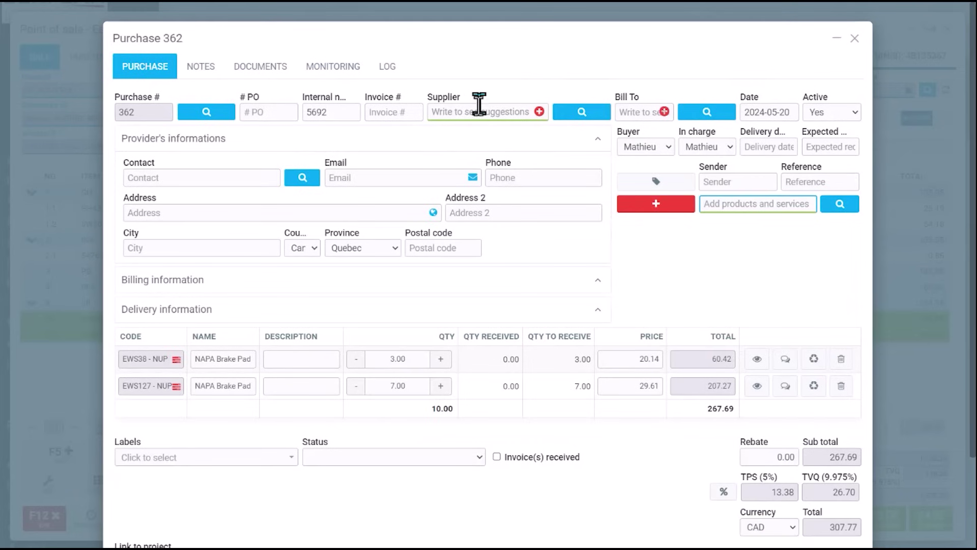
Set the supplier of the new purchase to NAPA CANADA and check the totals
left_click(479, 106)
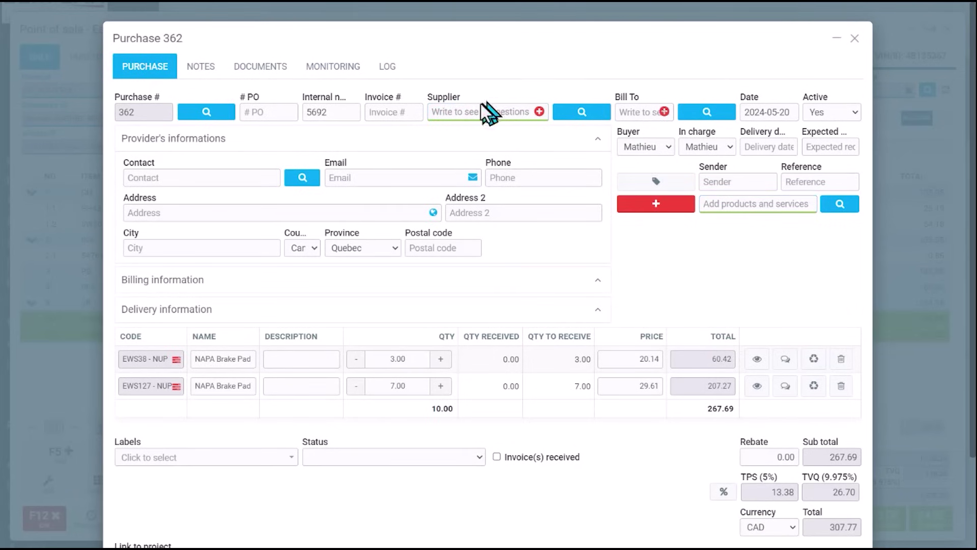
type("n")
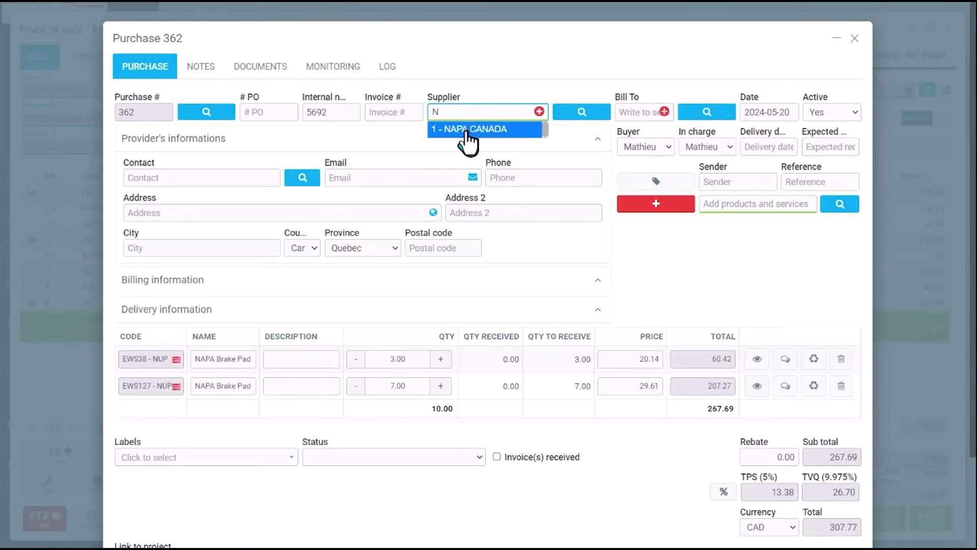
left_click(471, 127)
scroll(720, 397, "down", 2)
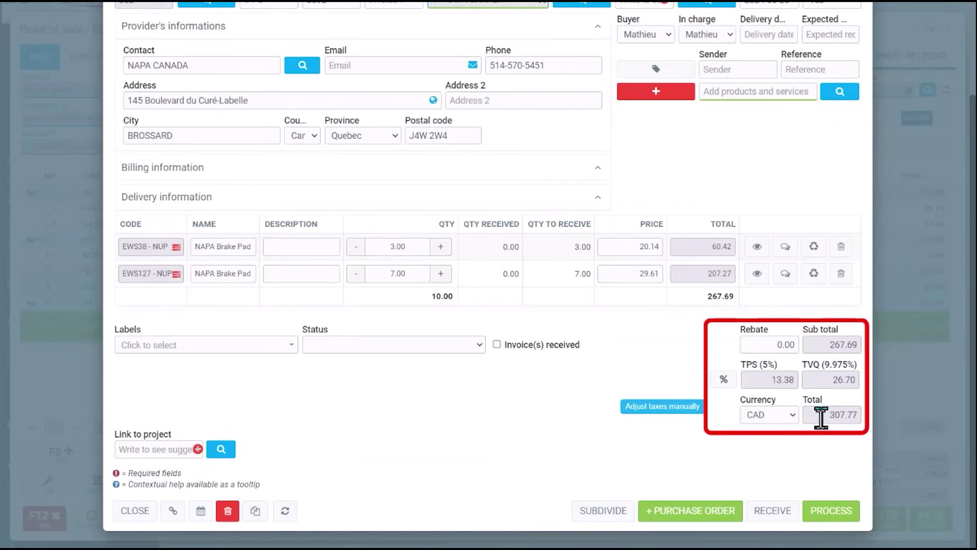
Process the purchase as a received invoice numbered 45645DFS, receiving its quantities at the same time
left_click(829, 512)
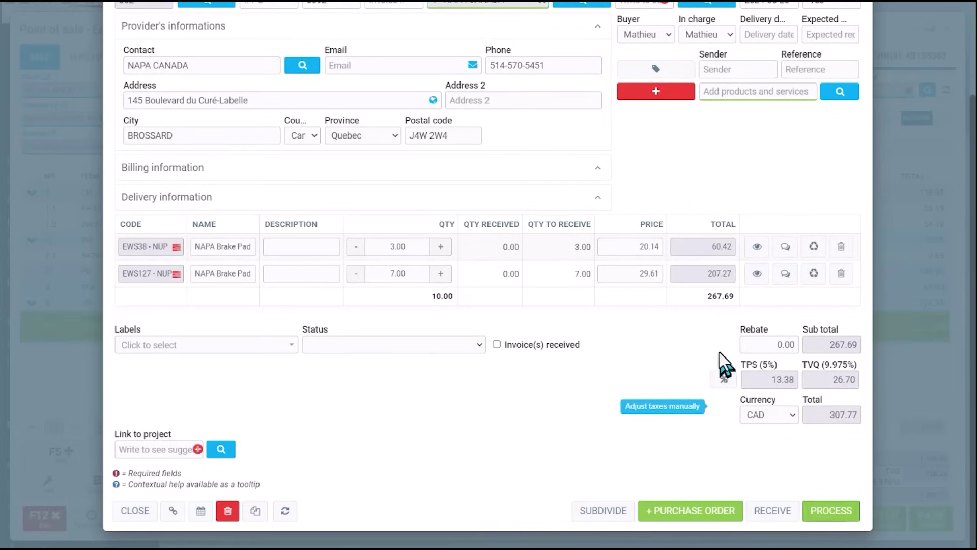
type("45645DFS")
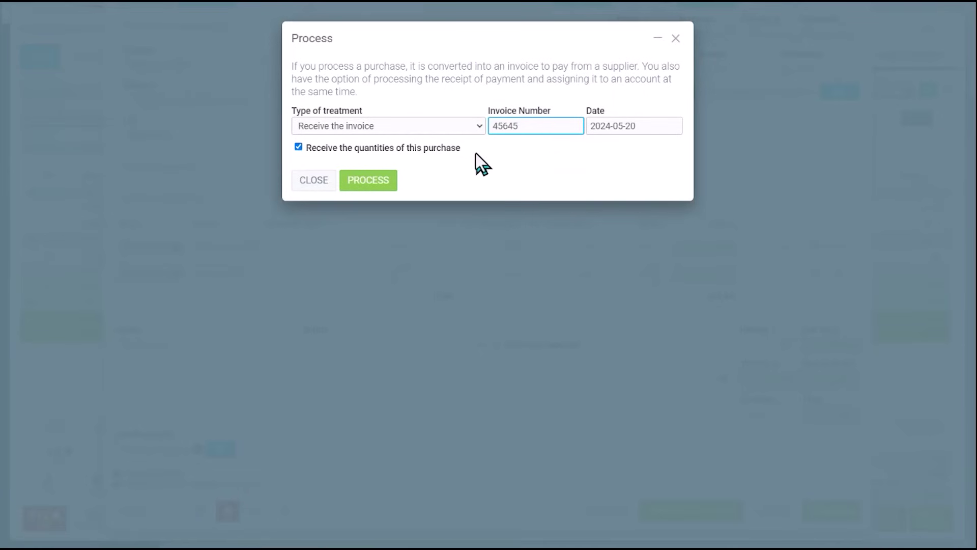
left_click(375, 183)
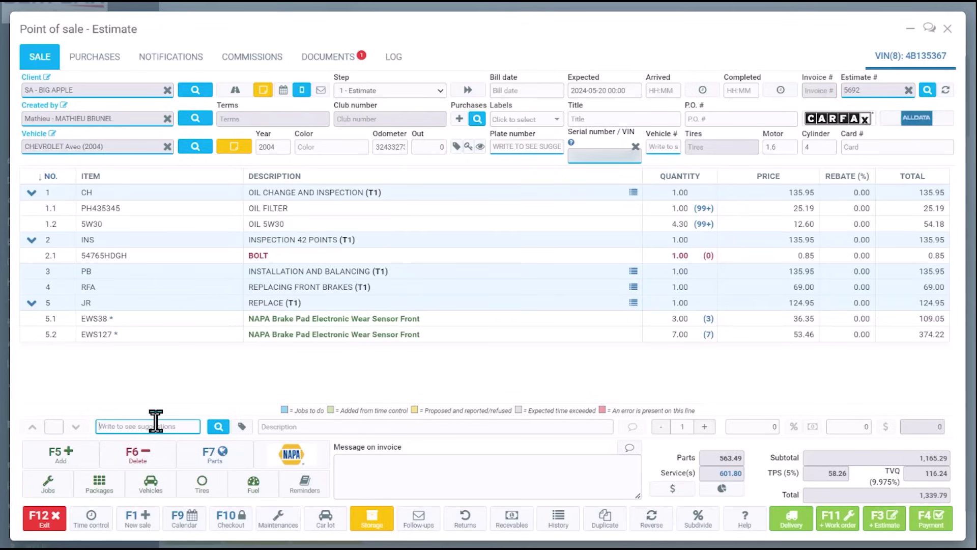
Create the work order from the estimate, review the jobs and parts in its PDF and close the document
left_click(839, 522)
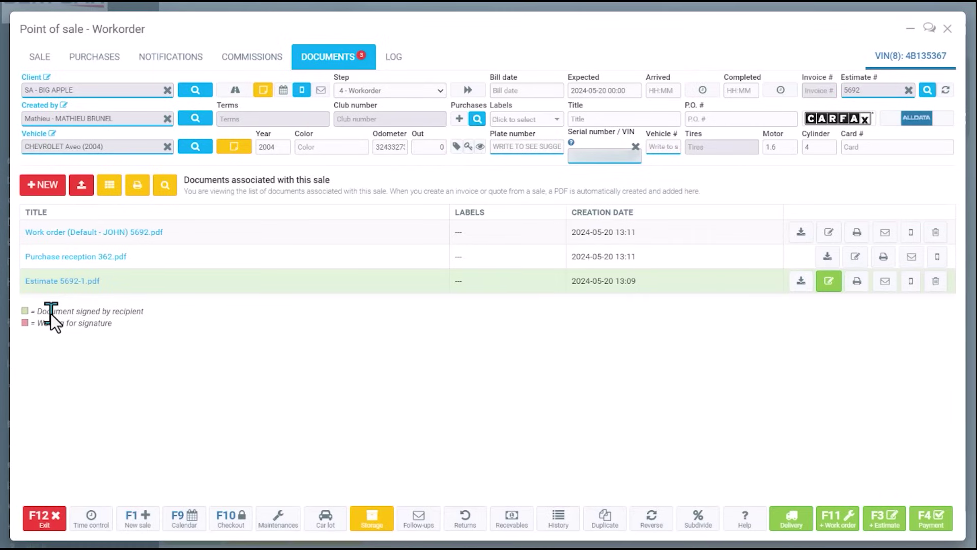
left_click(81, 233)
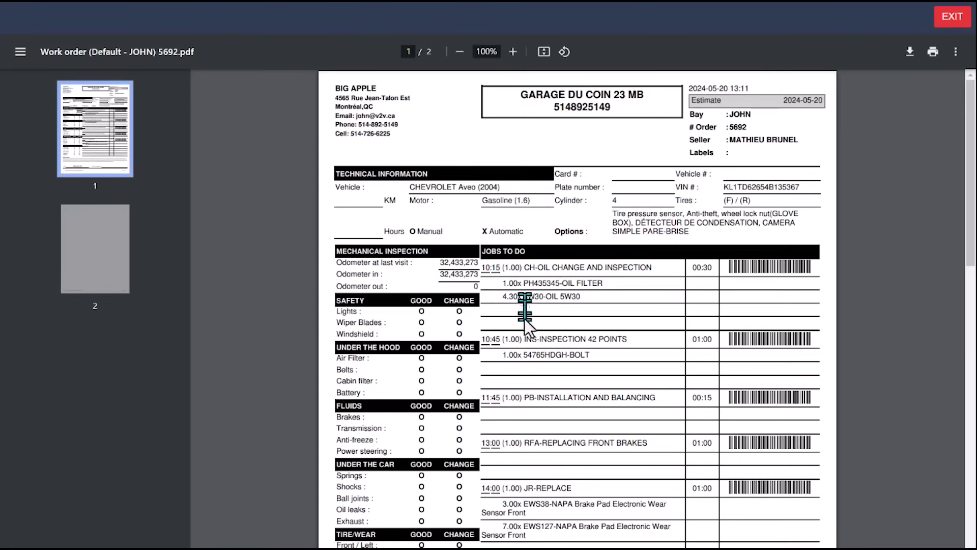
scroll(530, 402, "down", 1)
scroll(527, 402, "down", 2)
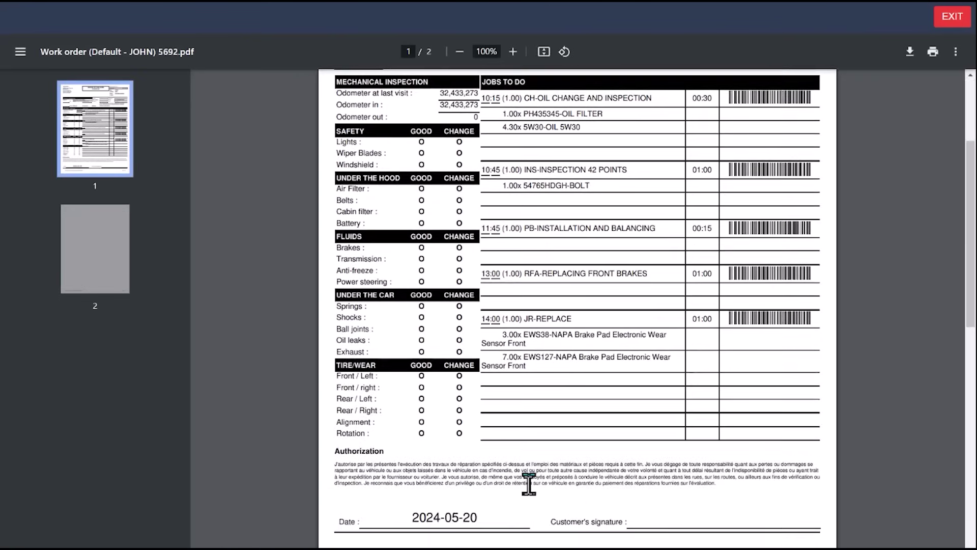
left_click(950, 18)
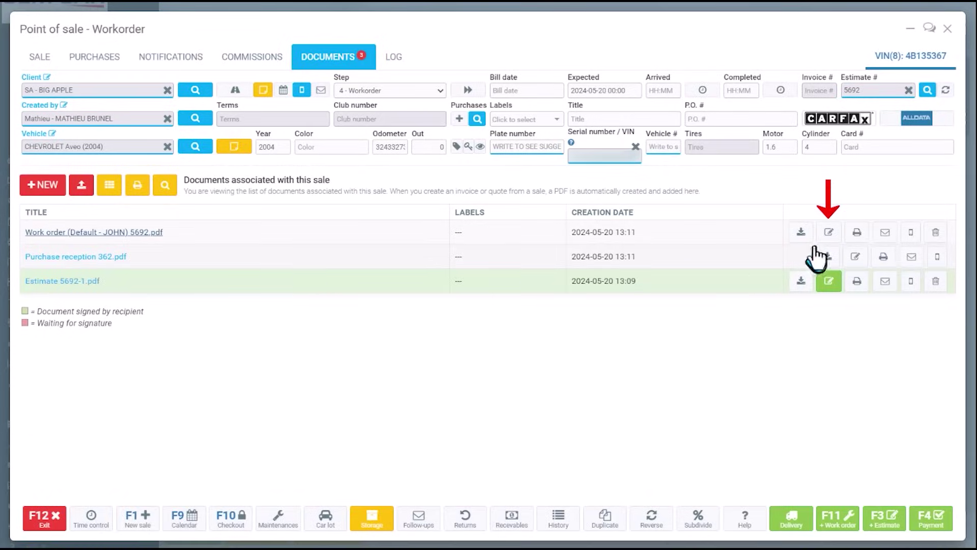
Sign the work order document immediately with a handwritten customer's signature, send the signed copy and dismiss the notification
left_click(829, 233)
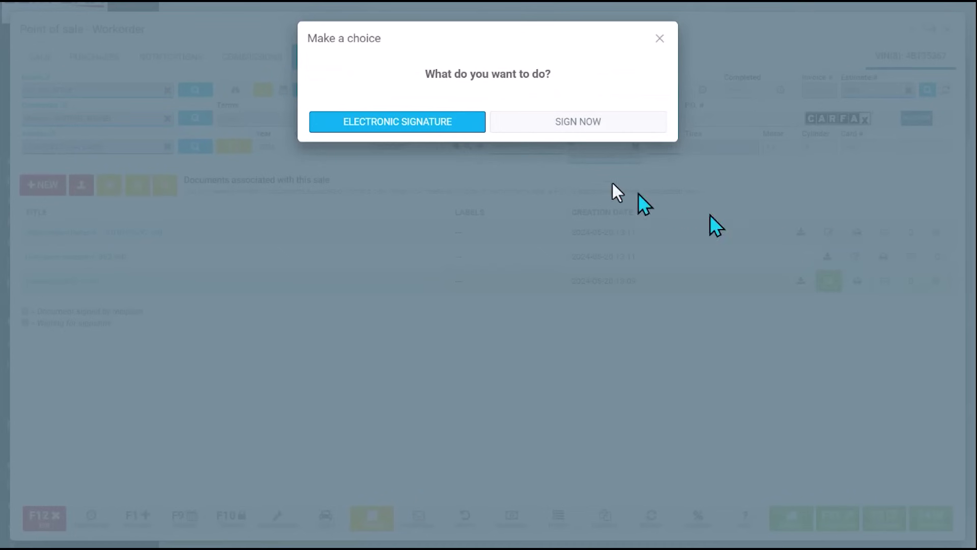
left_click(515, 122)
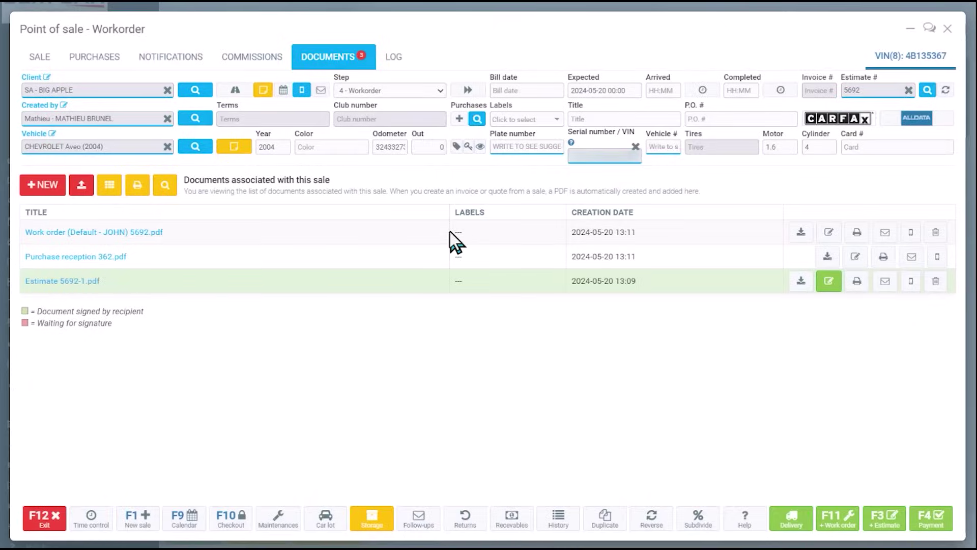
scroll(438, 312, "down", 6)
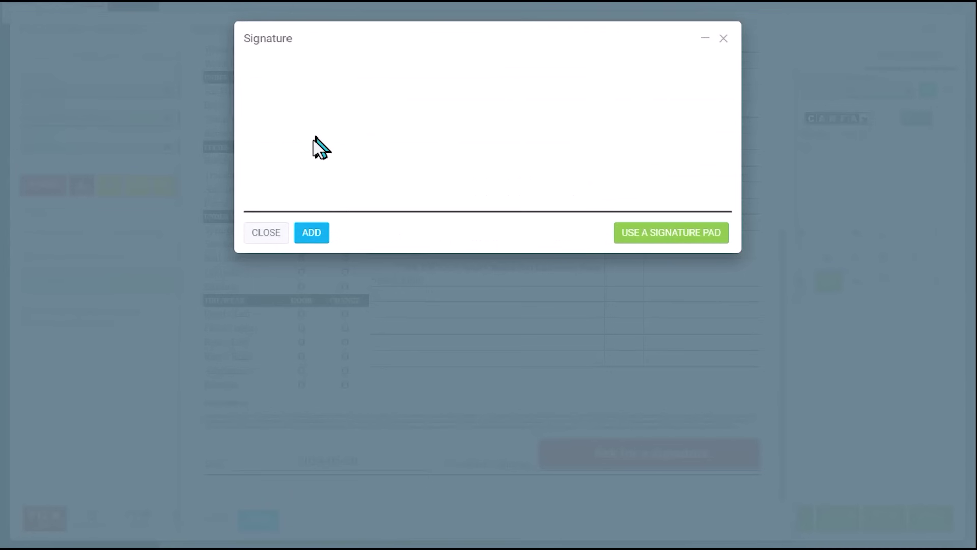
mouse_move(314, 139)
left_mouse_down()
mouse_move(494, 108)
mouse_move(432, 193)
left_mouse_up()
left_click(318, 235)
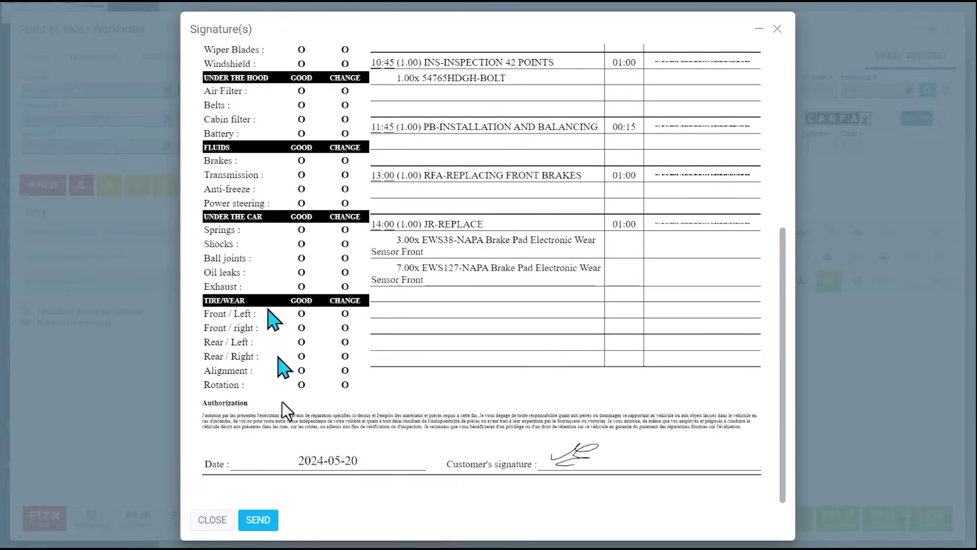
left_click(258, 519)
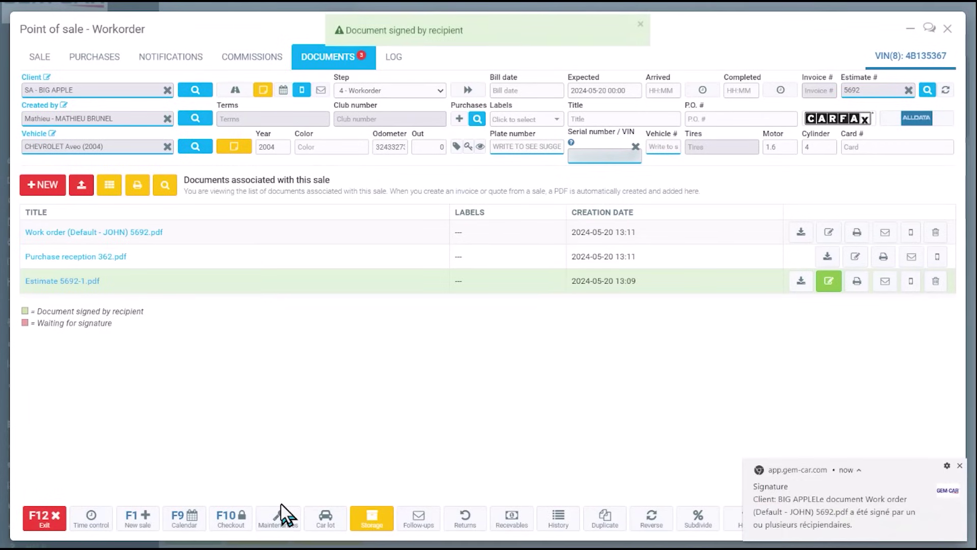
left_click(960, 466)
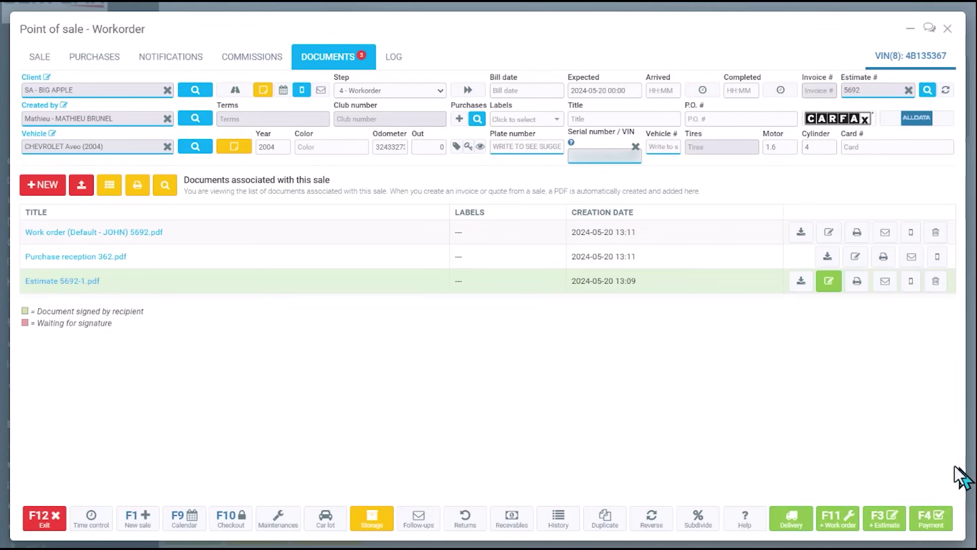
Submit the sale's payment split as 200.00 cash, 500.00 AMEX and the remaining 639.79 on MASTERCARD
left_click(41, 60)
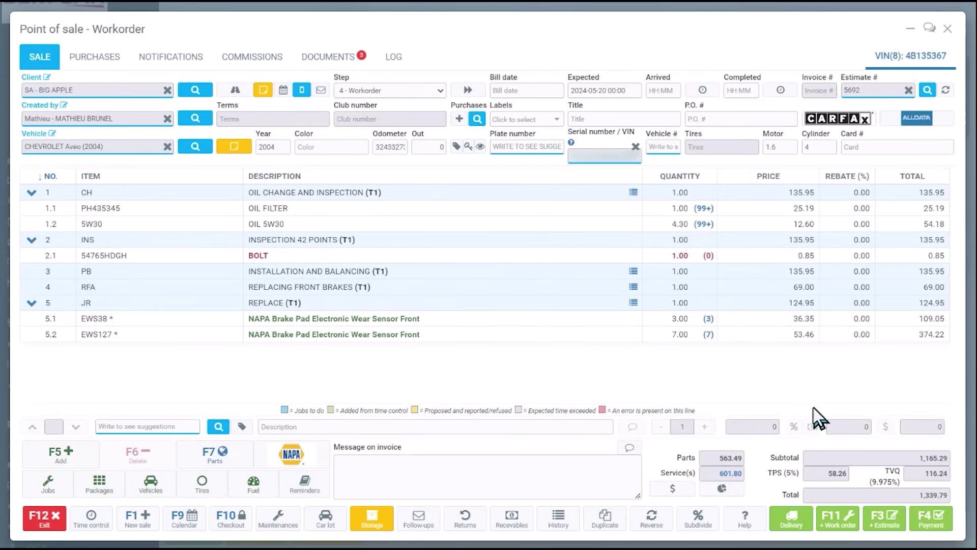
left_click(936, 525)
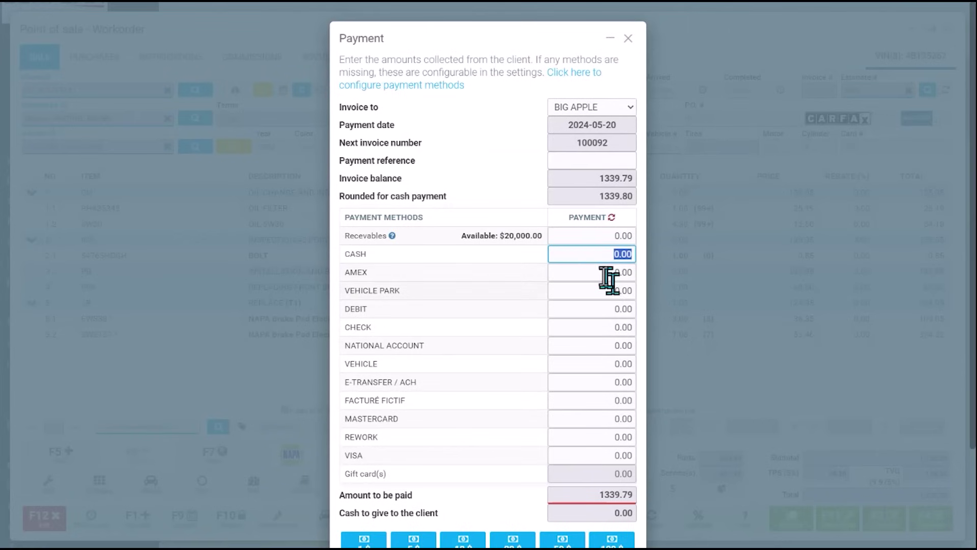
type("200")
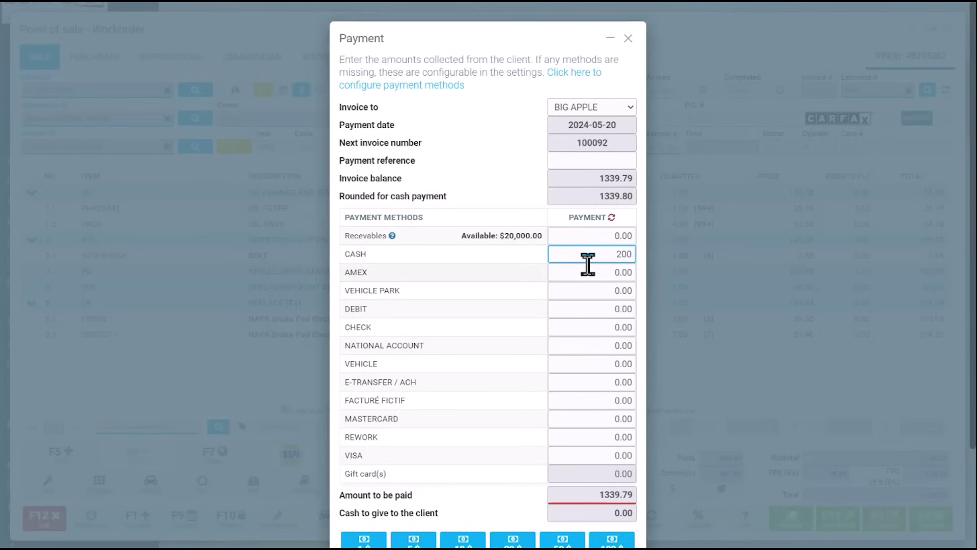
left_click(624, 273)
type("500")
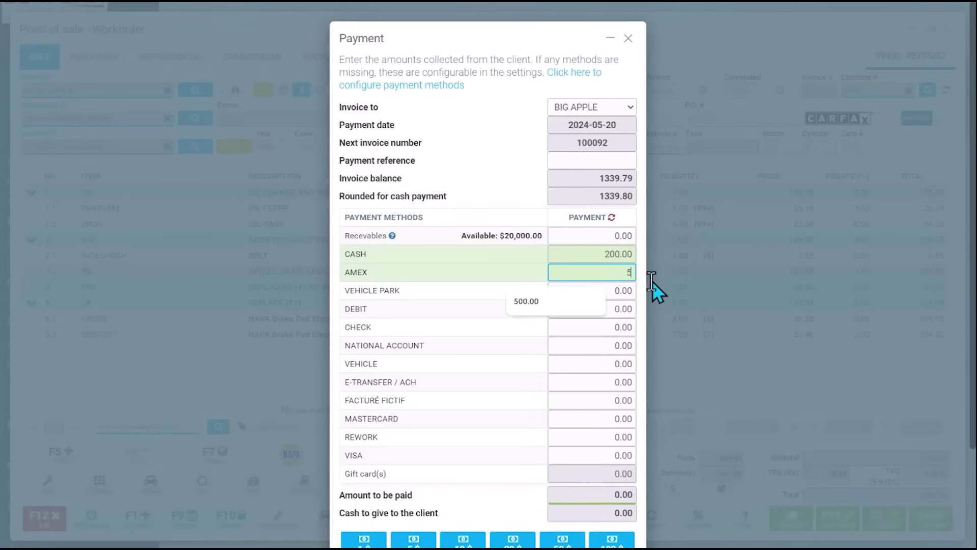
left_click(607, 420)
scroll(515, 433, "down", 3)
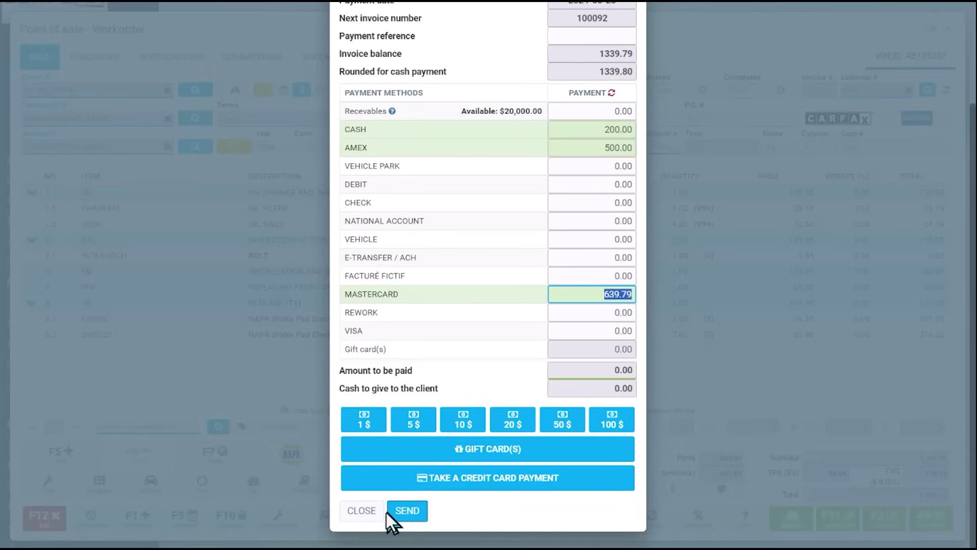
left_click(413, 514)
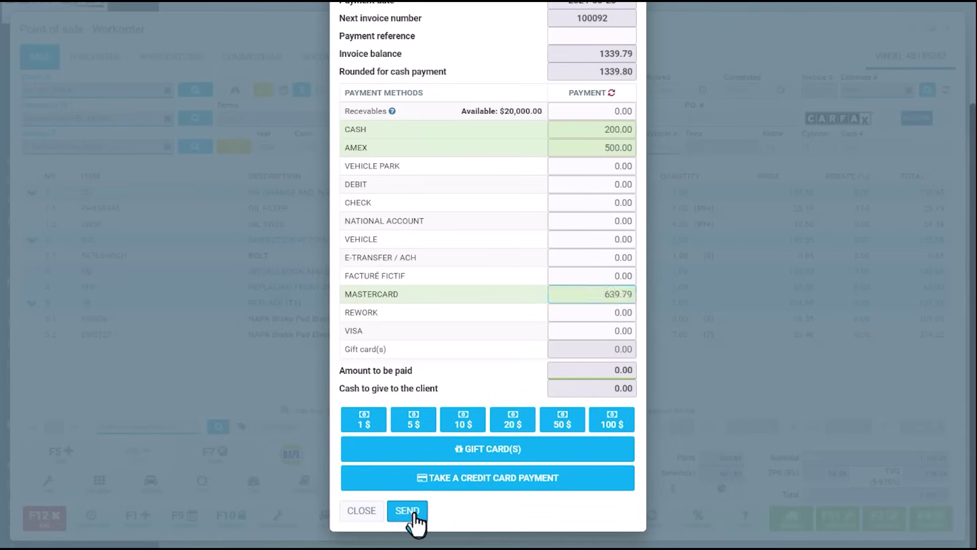